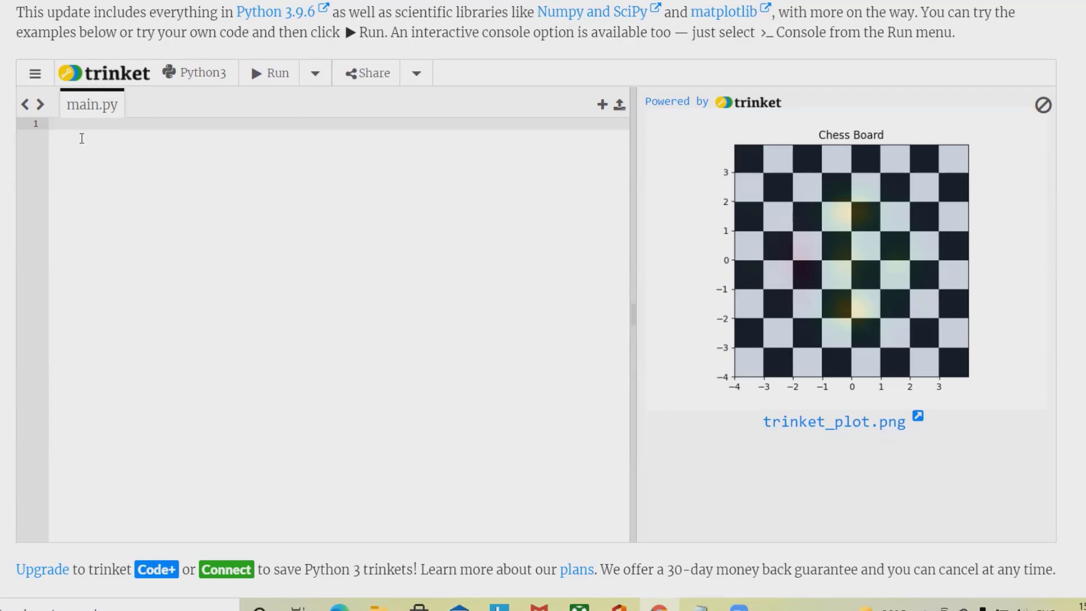
{"action": "type", "text": "i"}
{"action": "type", "text": "m"}
{"action": "type", "text": "po"}
{"action": "type", "text": "rt "}
{"action": "type", "text": "mat"}
{"action": "type", "text": "plotl"}
{"action": "type", "text": "ib"}
{"action": "type", "text": "."}
{"action": "type", "text": "py"}
{"action": "type", "text": "plot"}
{"action": "type", "text": " as pl"}
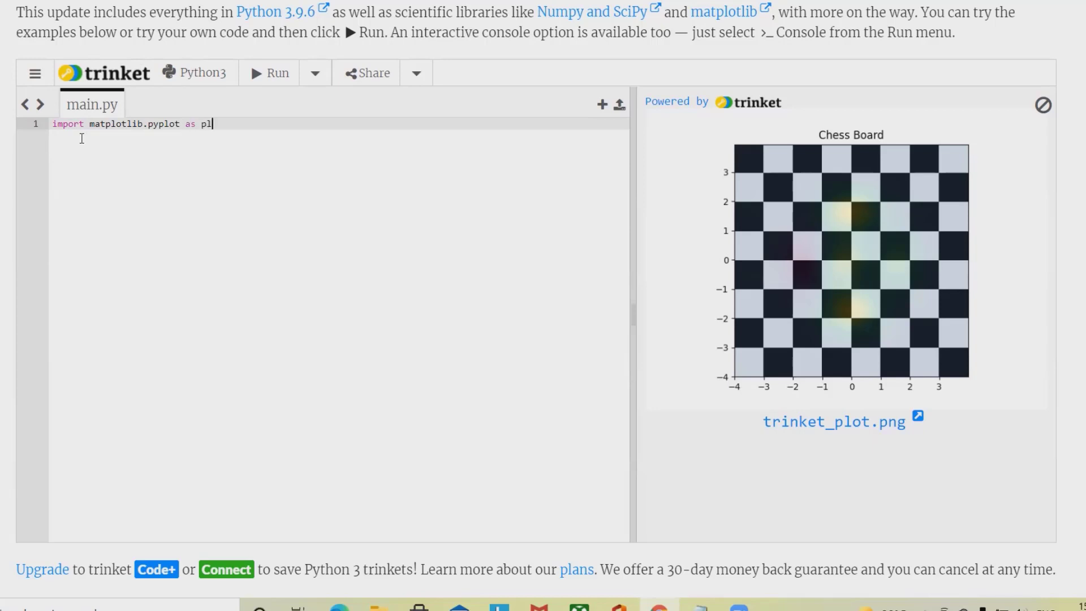
{"action": "type", "text": "t"}
Write import lines for matplotlib.pyplot as plt, numpy as np and LogNorm from matplotlib.colors.
{"action": "key", "text": "Return"}
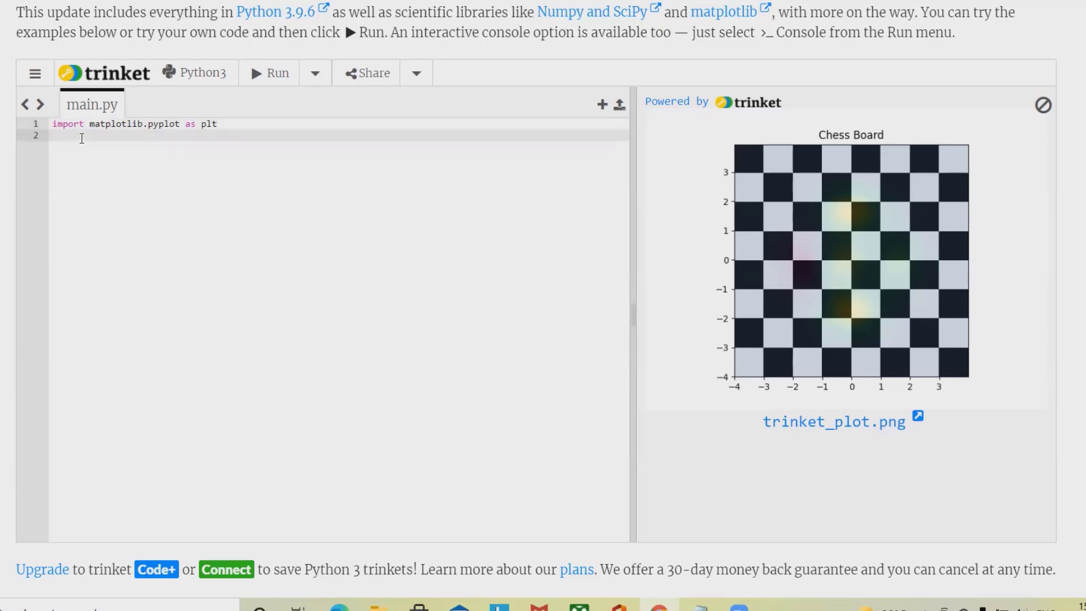
{"action": "type", "text": "import "}
{"action": "type", "text": "n"}
{"action": "type", "text": "umpy "}
{"action": "type", "text": "as n"}
{"action": "type", "text": "p"}
{"action": "key", "text": "Return"}
{"action": "type", "text": "fro"}
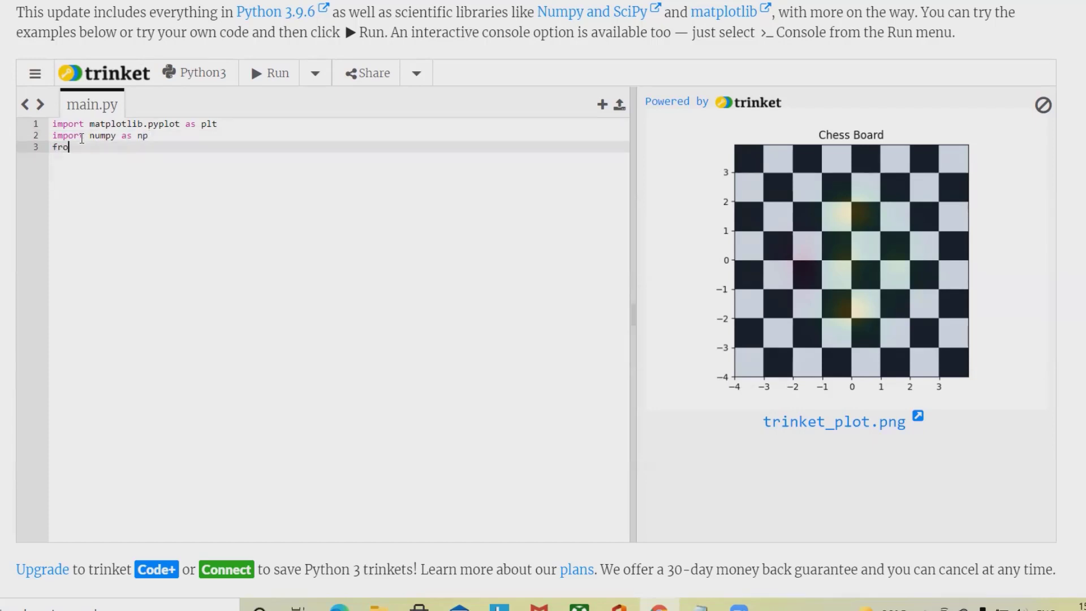
{"action": "type", "text": "m "}
{"action": "type", "text": "mat"}
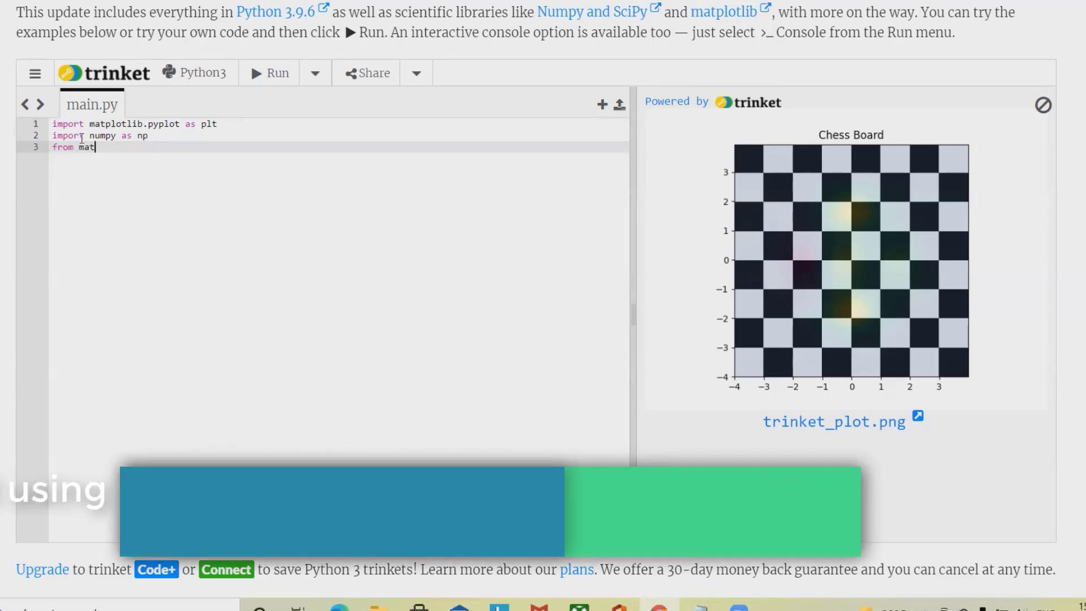
{"action": "type", "text": "plot"}
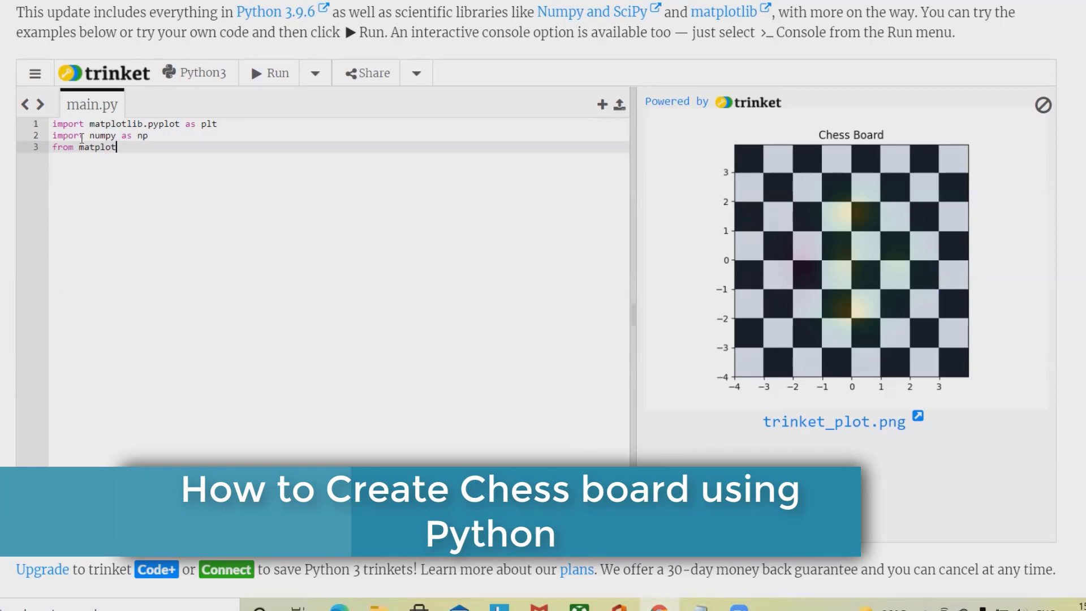
{"action": "type", "text": "lib"}
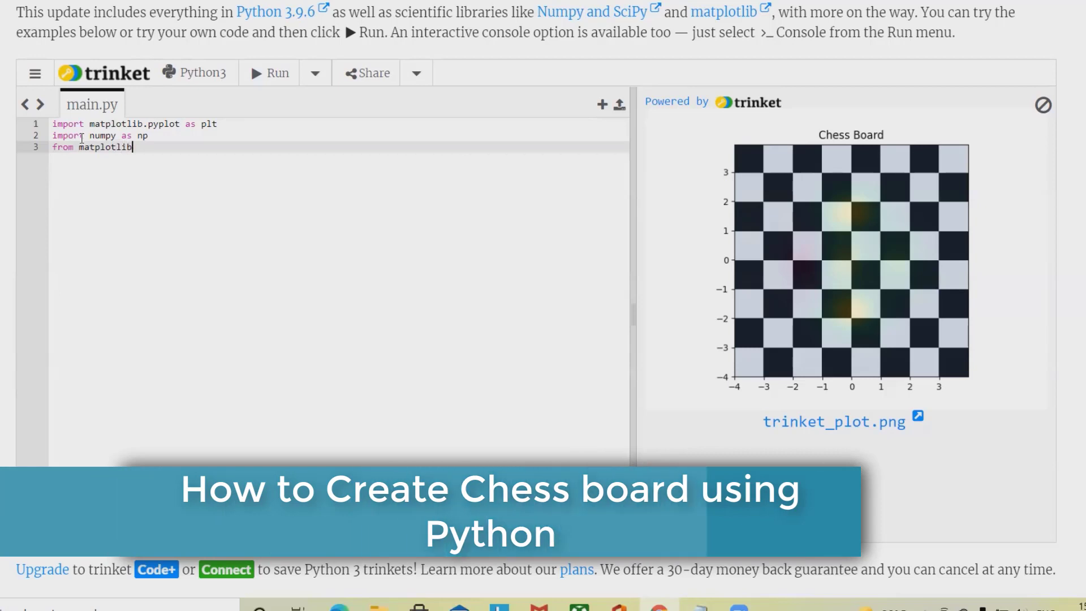
{"action": "type", "text": ".col"}
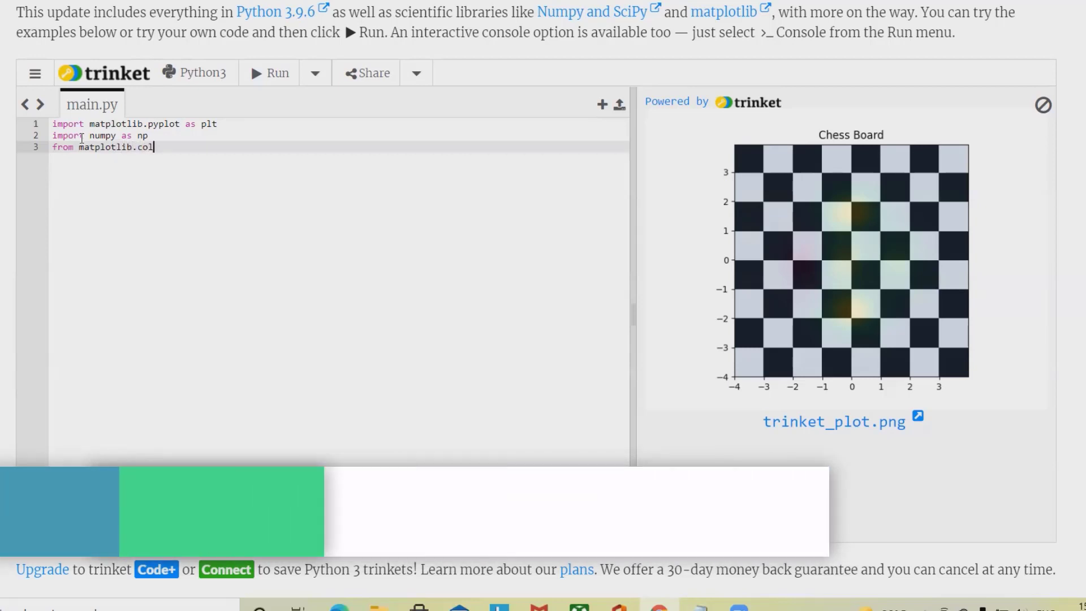
{"action": "type", "text": "ors"}
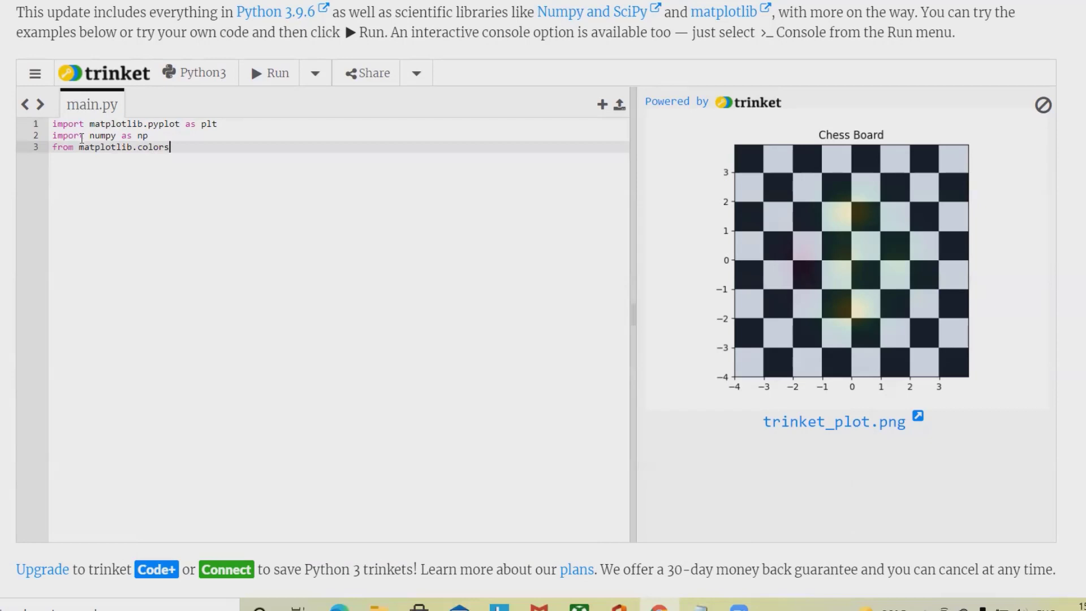
{"action": "type", "text": " im"}
{"action": "type", "text": "port"}
{"action": "type", "text": " Lo"}
{"action": "type", "text": "gNo"}
{"action": "type", "text": "t"}
{"action": "key", "text": "BackSpace"}
{"action": "type", "text": "r"}
{"action": "type", "text": "m"}
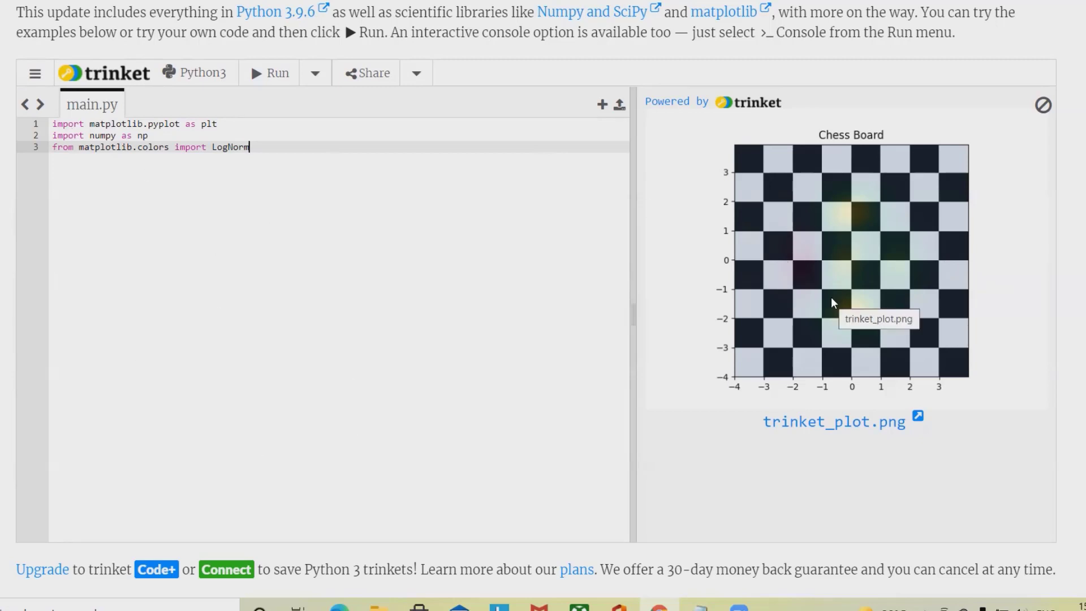
Add dp, dy = 0.015, 0.05 and p = np.arrange(-4.0, 4.0, dp) below the imports.
{"action": "key", "text": "Return"}
{"action": "key", "text": "Return"}
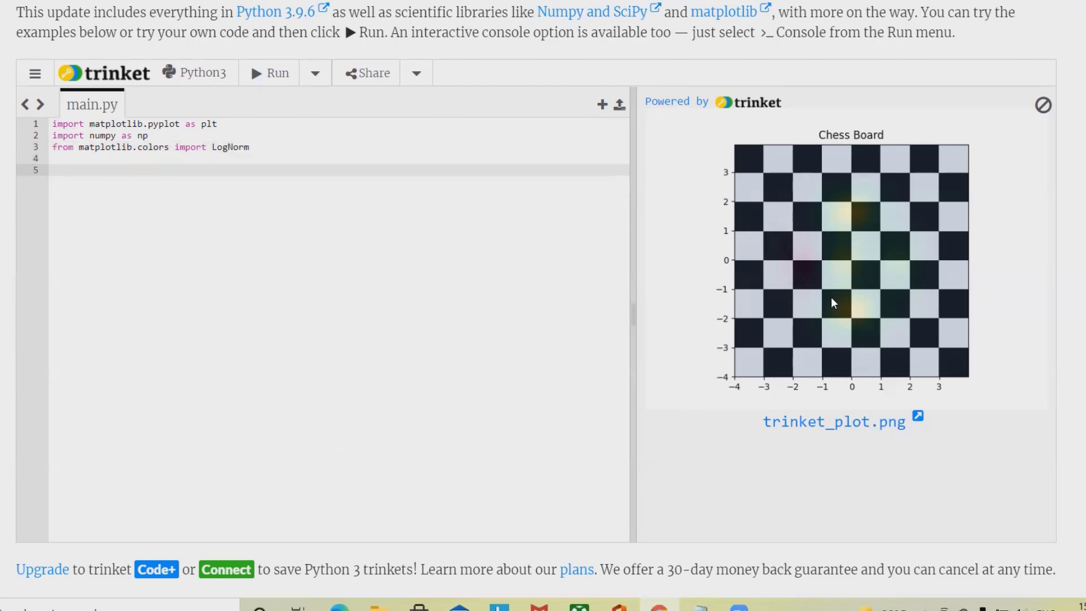
{"action": "type", "text": "d"}
{"action": "type", "text": "p, "}
{"action": "type", "text": "d"}
{"action": "type", "text": "y"}
{"action": "type", "text": " ="}
{"action": "type", "text": " 0"}
{"action": "type", "text": "."}
{"action": "type", "text": "01"}
{"action": "type", "text": "5,"}
{"action": "type", "text": " 0"}
{"action": "type", "text": "."}
{"action": "type", "text": "05"}
{"action": "key", "text": "Return"}
{"action": "key", "text": "Return"}
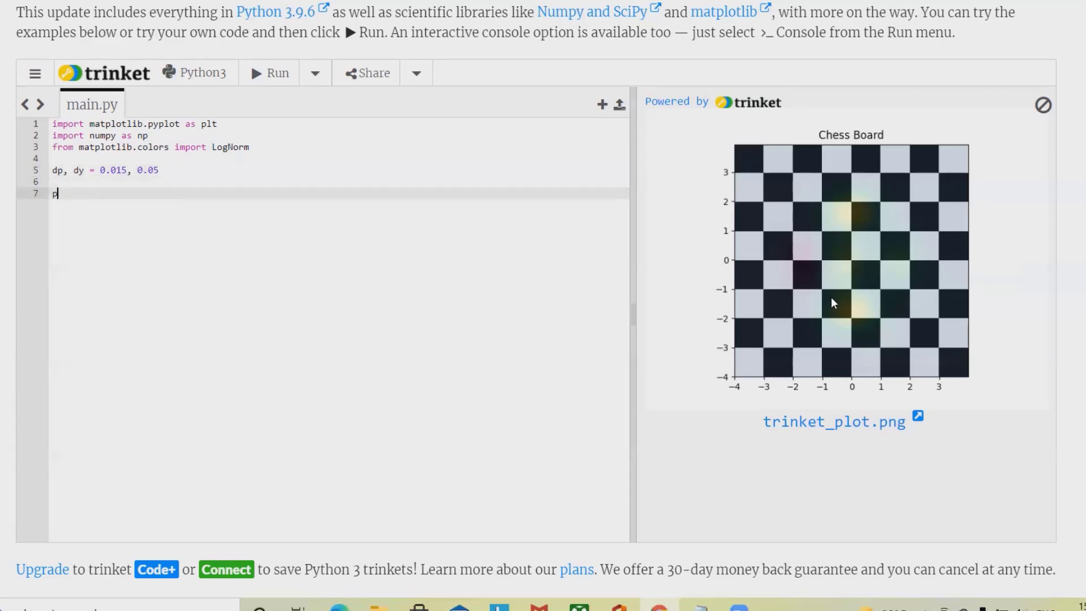
{"action": "key", "text": "BackSpace"}
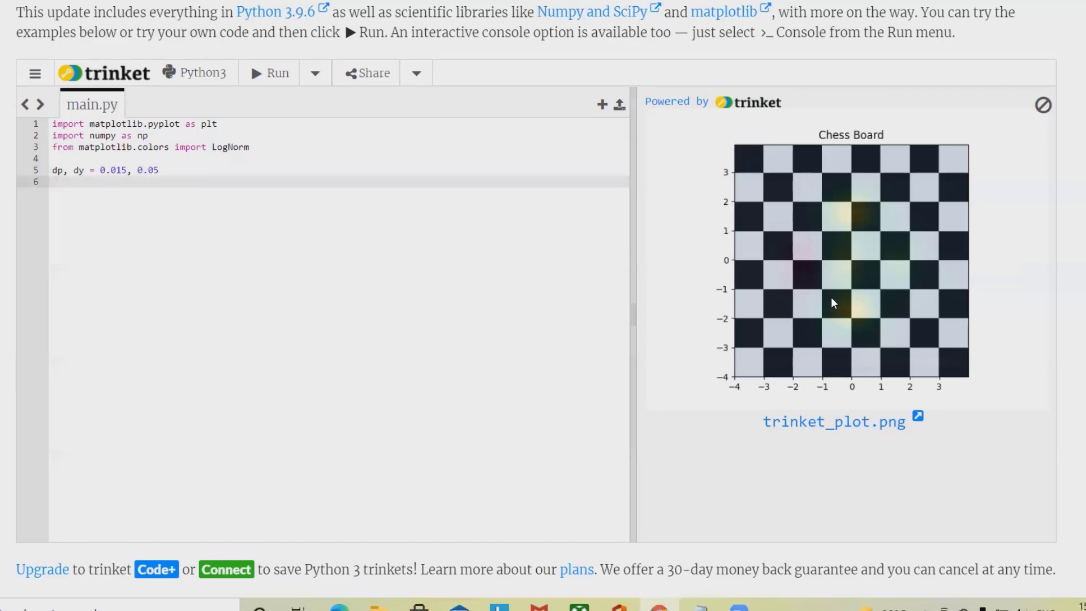
{"action": "type", "text": "p = "}
{"action": "type", "text": "np"}
{"action": "type", "text": ".a"}
{"action": "type", "text": "rrange"}
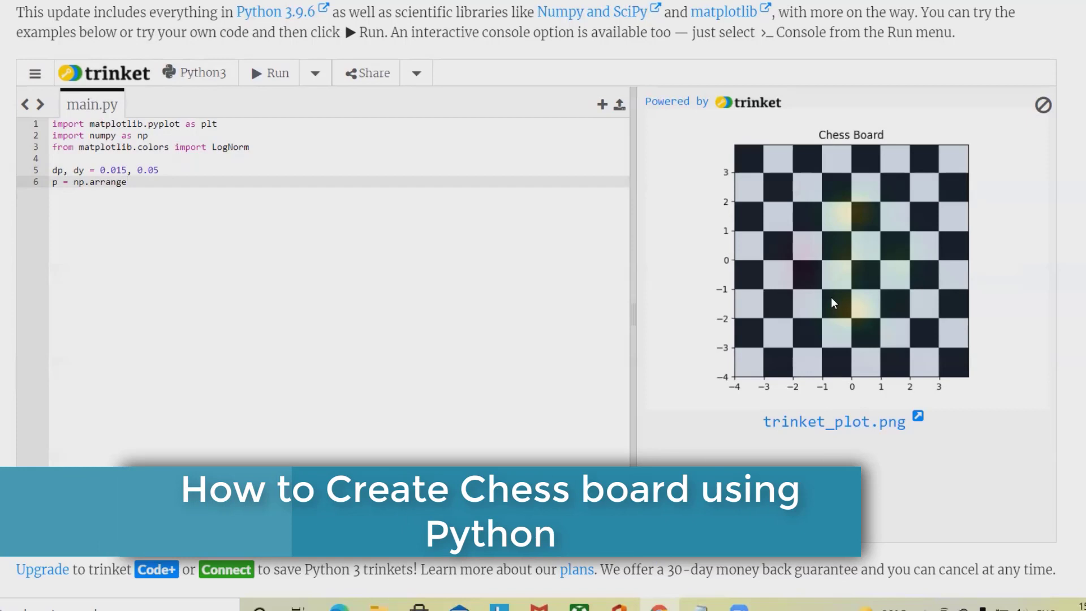
{"action": "type", "text": "("}
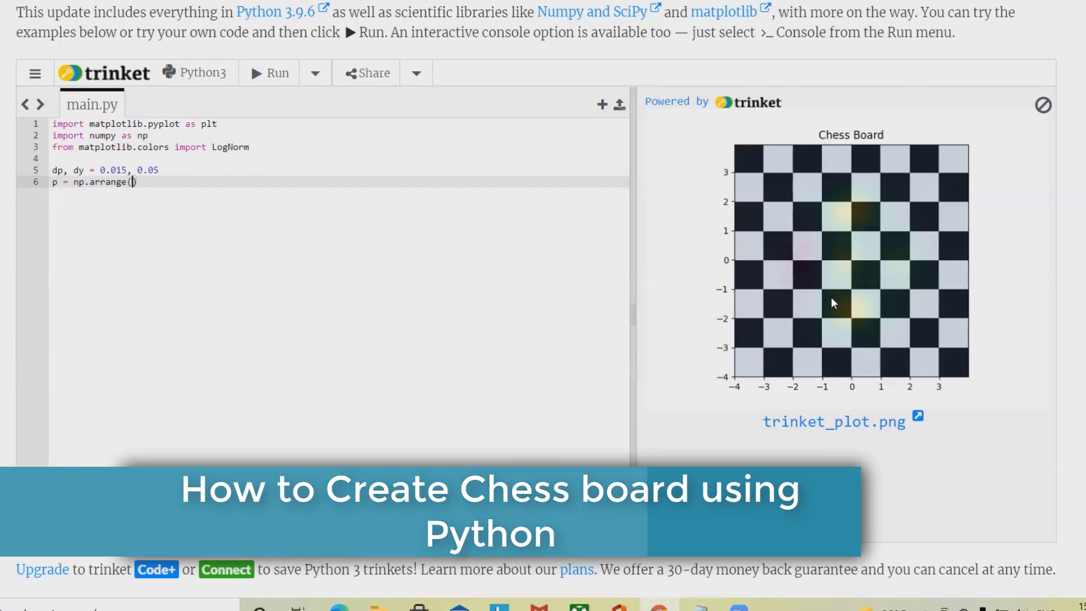
{"action": "type", "text": "-4"}
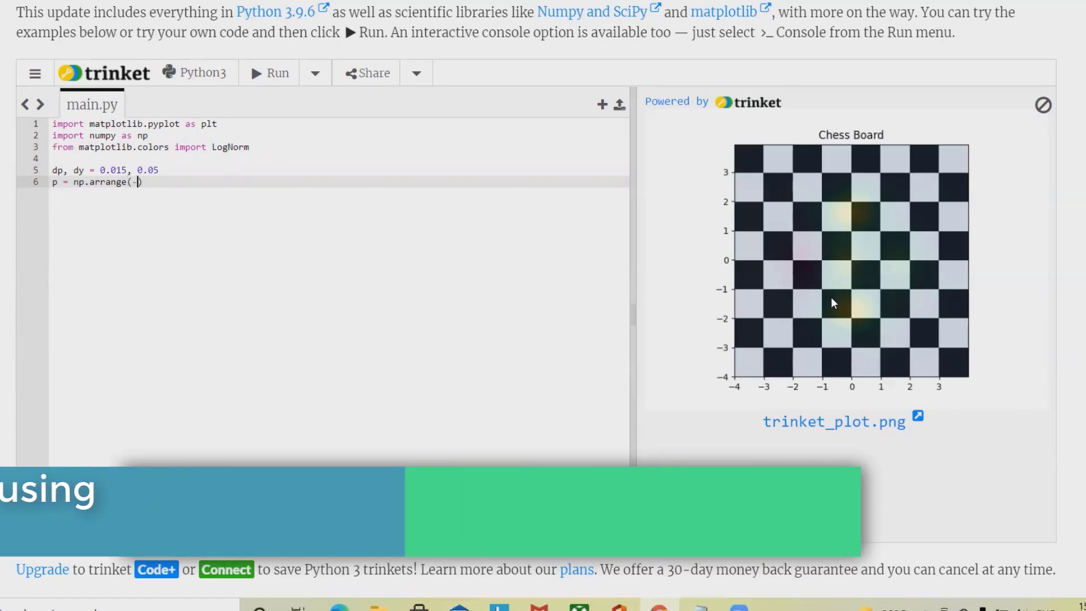
{"action": "type", "text": "."}
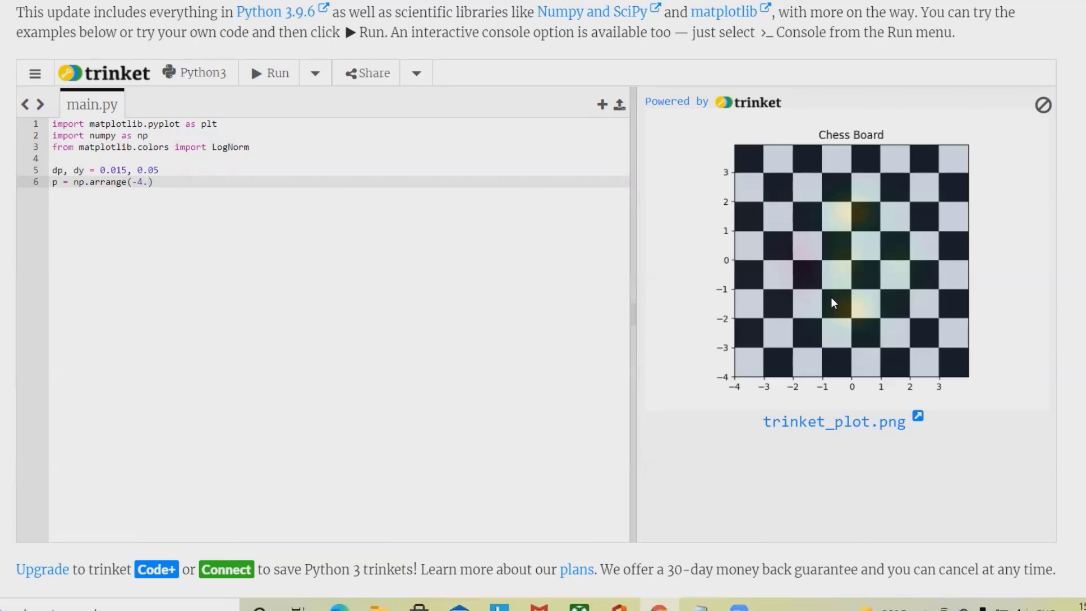
{"action": "type", "text": "0"}
{"action": "type", "text": ","}
{"action": "type", "text": "4)"}
{"action": "type", "text": ".0"}
{"action": "type", "text": ", p"}
{"action": "key", "text": "BackSpace"}
{"action": "type", "text": "dp"}
{"action": "left_click", "coordinate": [219, 186]}
{"action": "key", "text": "Return"}
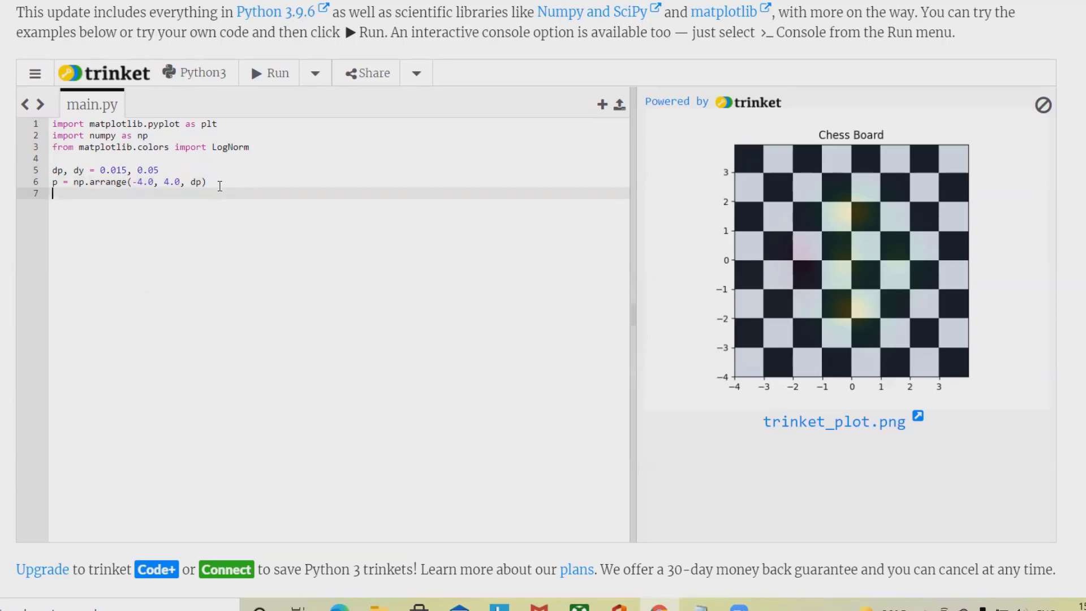
{"action": "type", "text": "y"}
{"action": "type", "text": " = n"}
{"action": "type", "text": "p."}
{"action": "type", "text": "arra"}
Make line 7 read y = np.arrange(-4.0, 4.0, dy), reusing the range copied from line 6.
{"action": "key", "text": "Caps_Lock"}
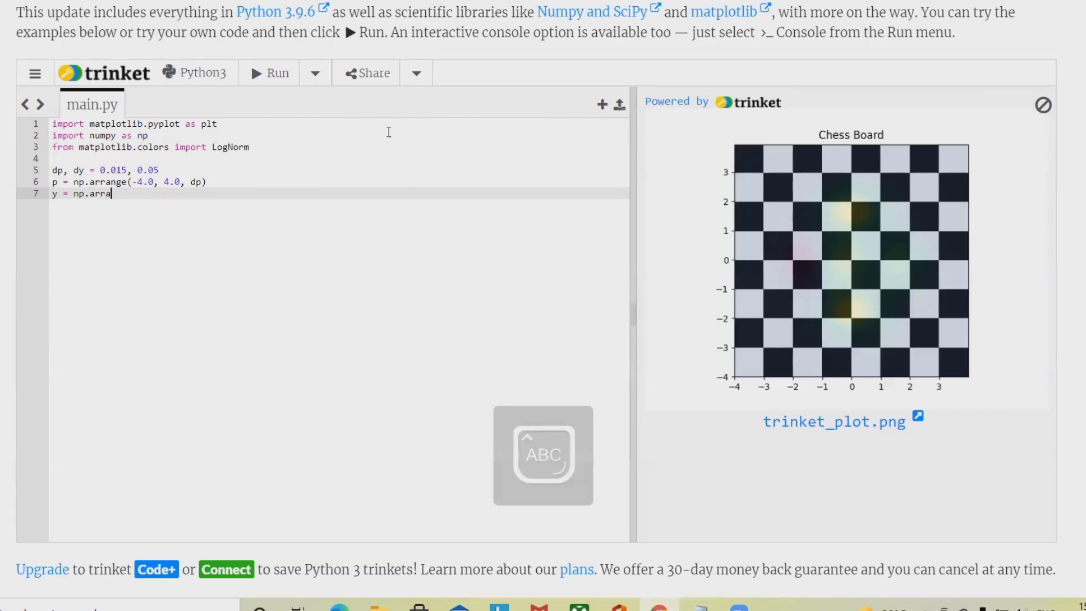
{"action": "type", "text": "nge"}
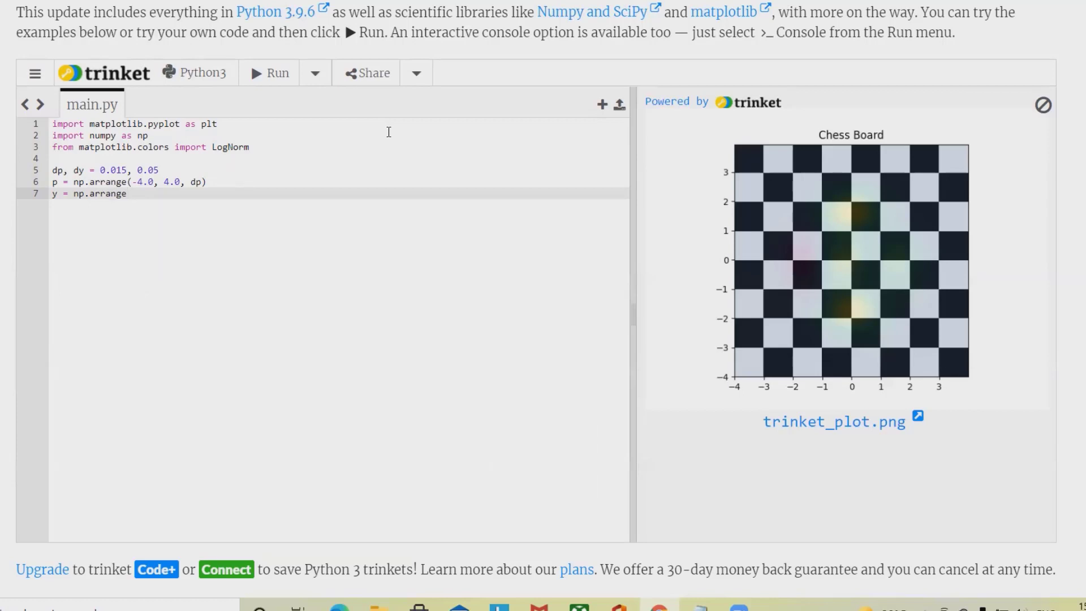
{"action": "type", "text": "("}
{"action": "left_click", "coordinate": [132, 181]}
{"action": "left_click_drag", "start_coordinate": [133, 181], "coordinate": [204, 182]}
{"action": "key", "text": "ctrl+c"}
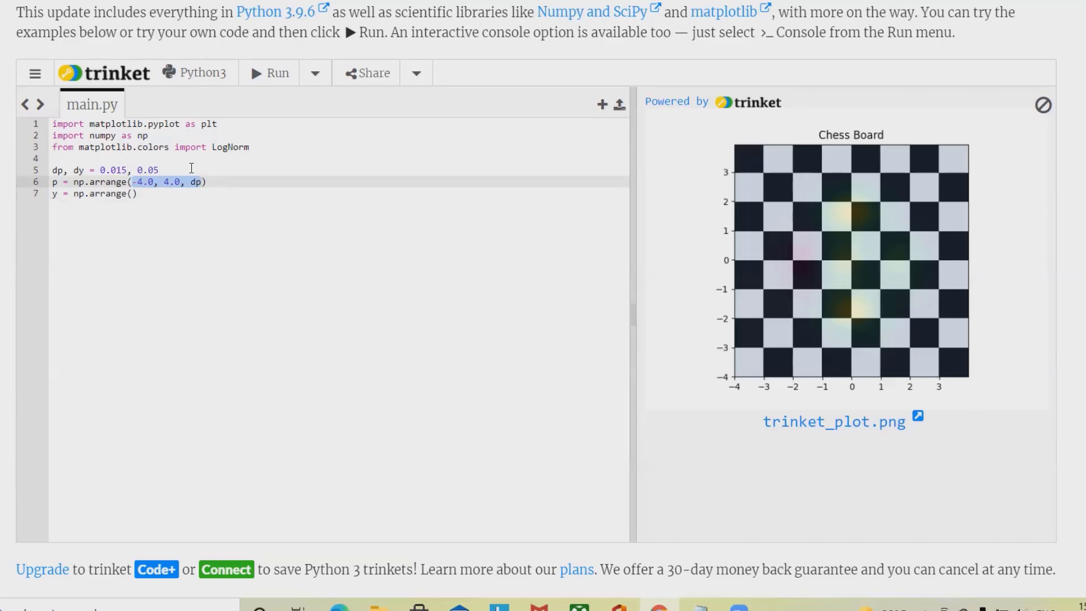
{"action": "left_click", "coordinate": [134, 194]}
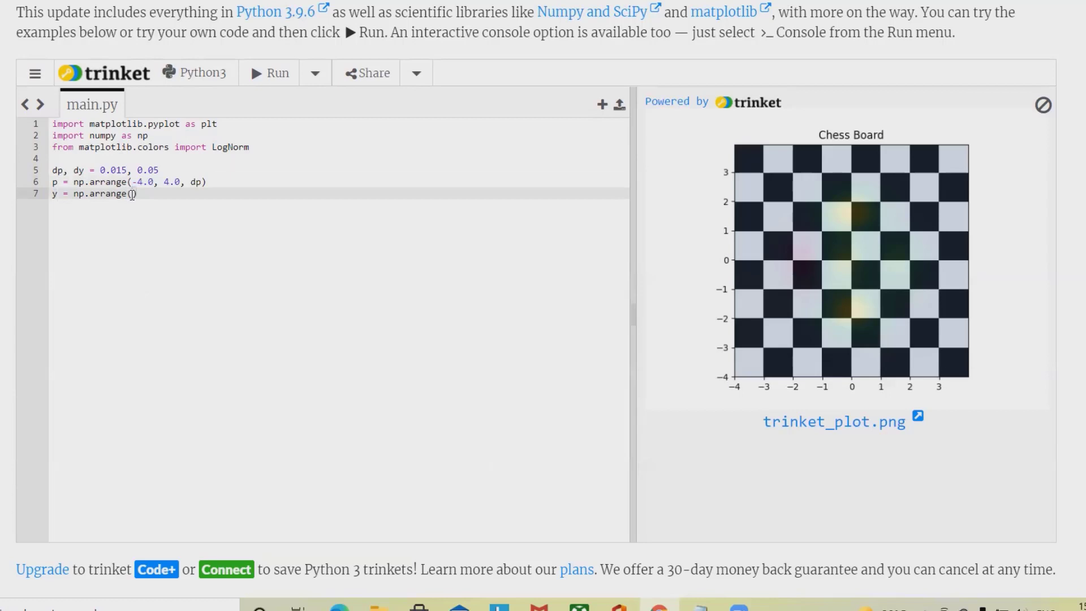
{"action": "key", "text": "ctrl+v"}
{"action": "type", "text": "y"}
{"action": "key", "text": "Return"}
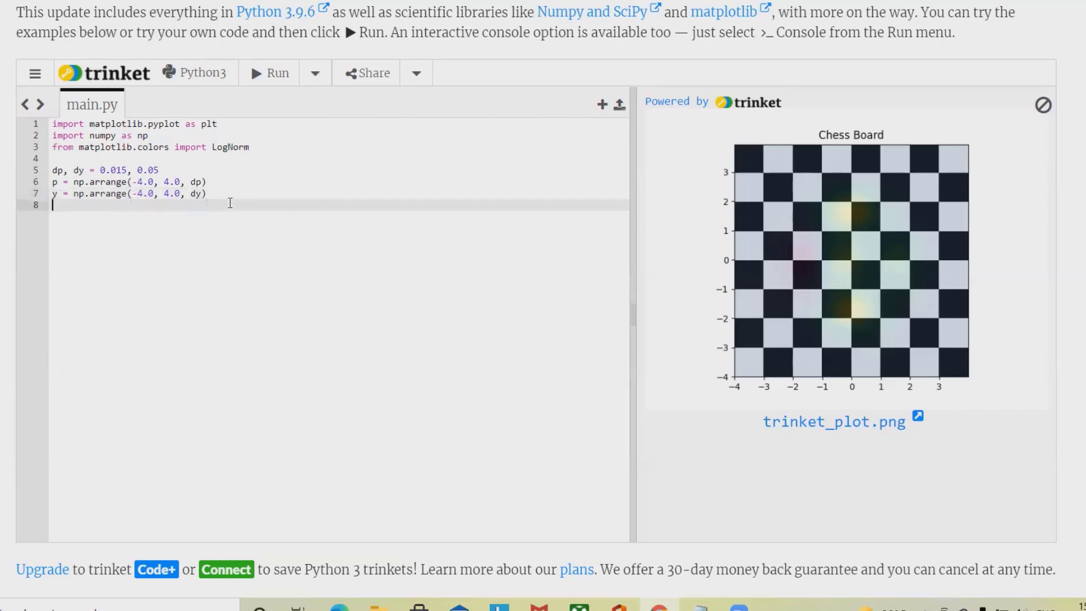
Write P,Y = np.meshgrid(p, y) on line 8.
{"action": "key", "text": "Return"}
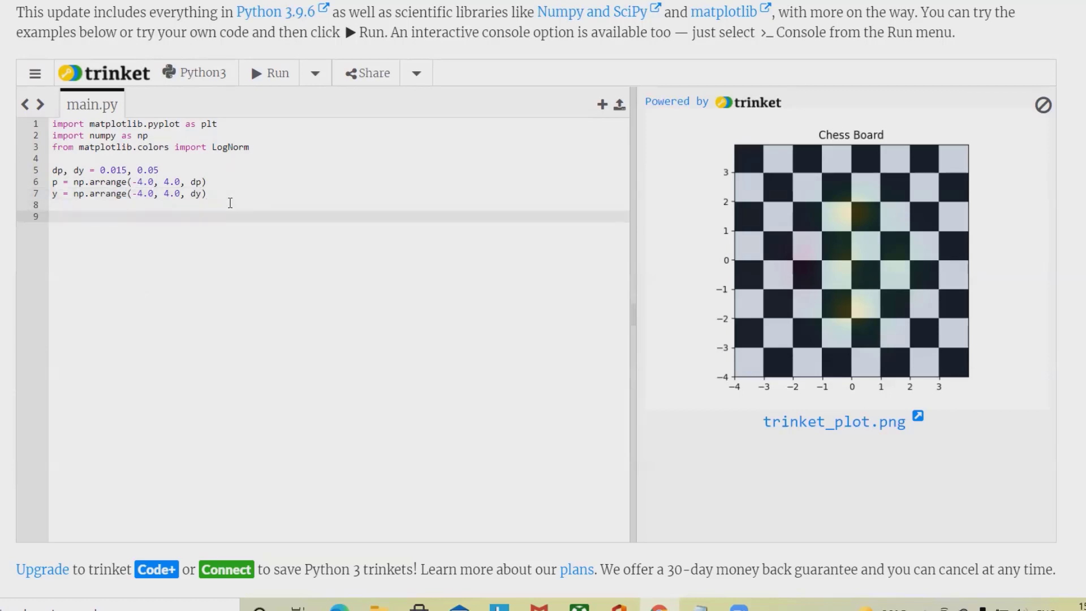
{"action": "key", "text": "BackSpace"}
{"action": "type", "text": "p"}
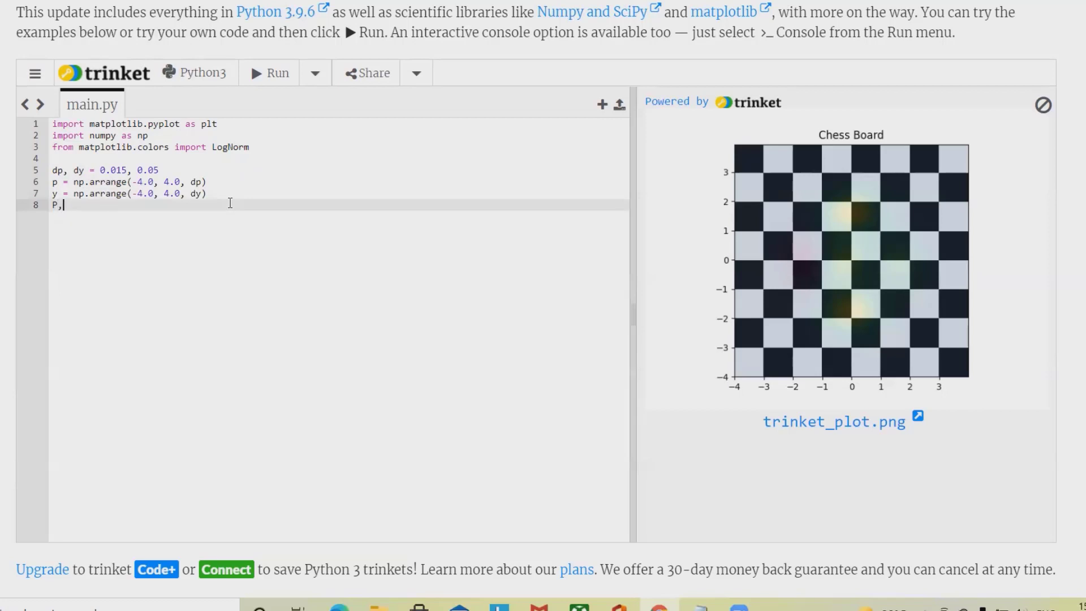
{"action": "type", "text": "Y"}
{"action": "type", "text": "= np"}
{"action": "type", "text": "."}
{"action": "type", "text": "m"}
{"action": "type", "text": "eshgr"}
{"action": "type", "text": "i"}
{"action": "type", "text": "d"}
{"action": "type", "text": "(p"}
{"action": "type", "text": ",y"}
{"action": "left_click", "coordinate": [162, 204]}
{"action": "left_click", "coordinate": [185, 206]}
Define extent = np.min(p), np.max(p), np.min(y), np.max(y) on line 9.
{"action": "key", "text": "Return"}
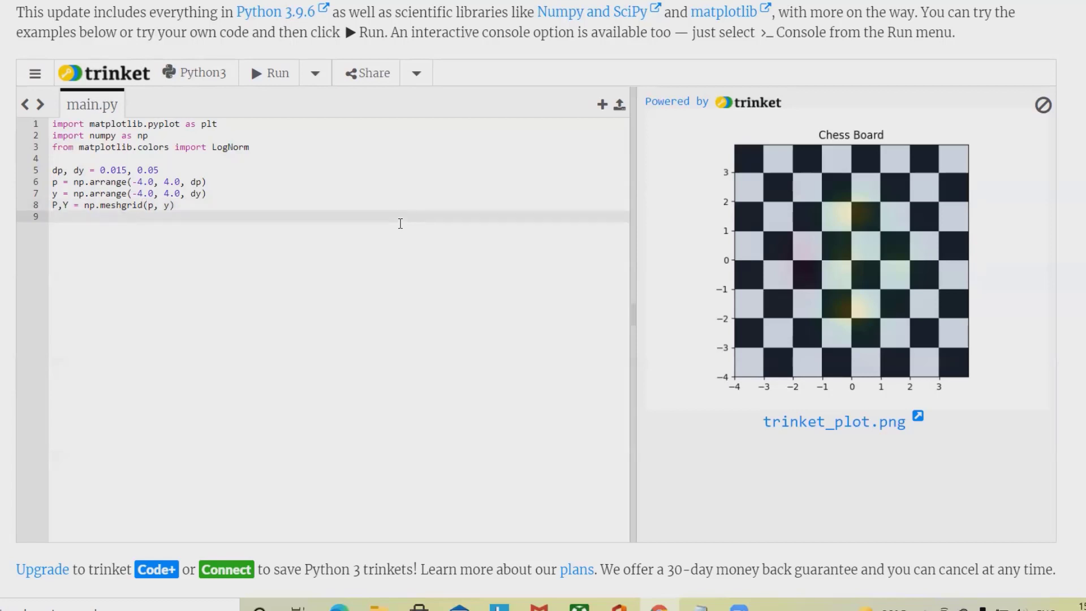
{"action": "type", "text": "exten"}
{"action": "type", "text": "t"}
{"action": "type", "text": " = n"}
{"action": "type", "text": "p"}
{"action": "type", "text": ".min"}
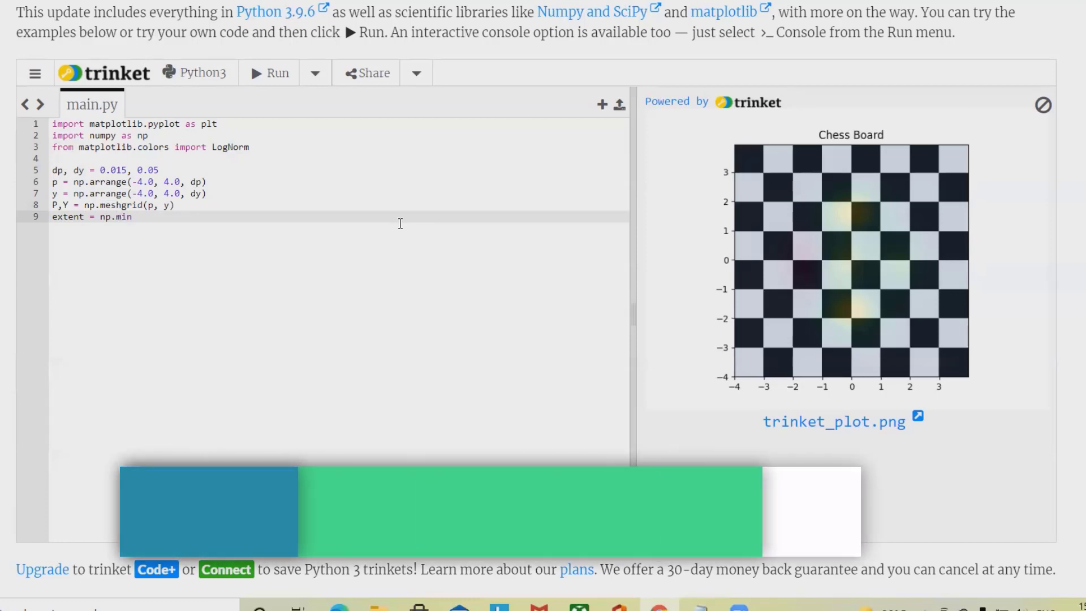
{"action": "type", "text": "("}
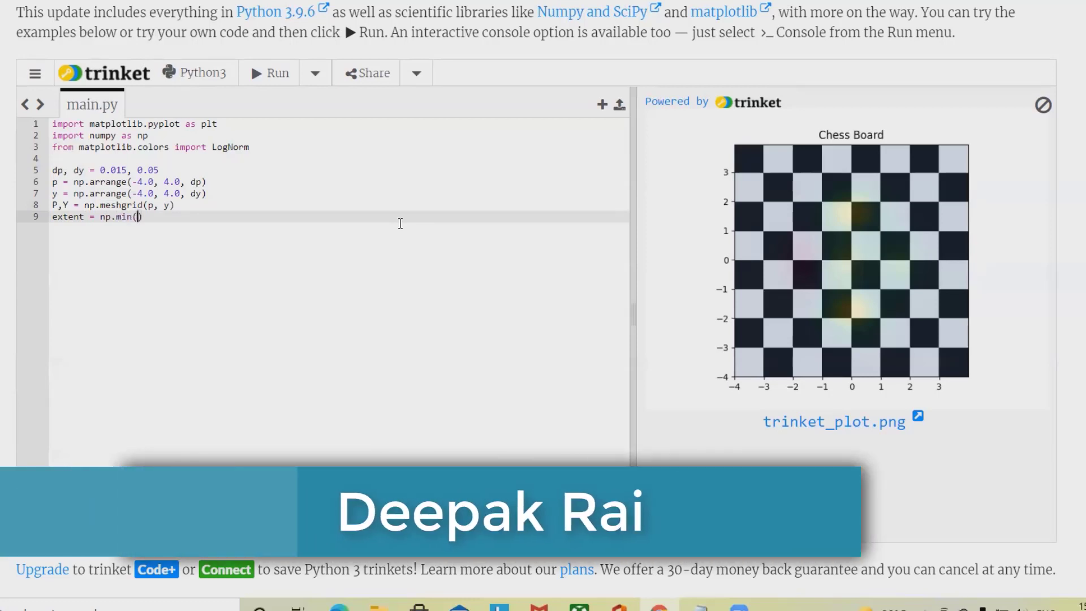
{"action": "type", "text": "p)"}
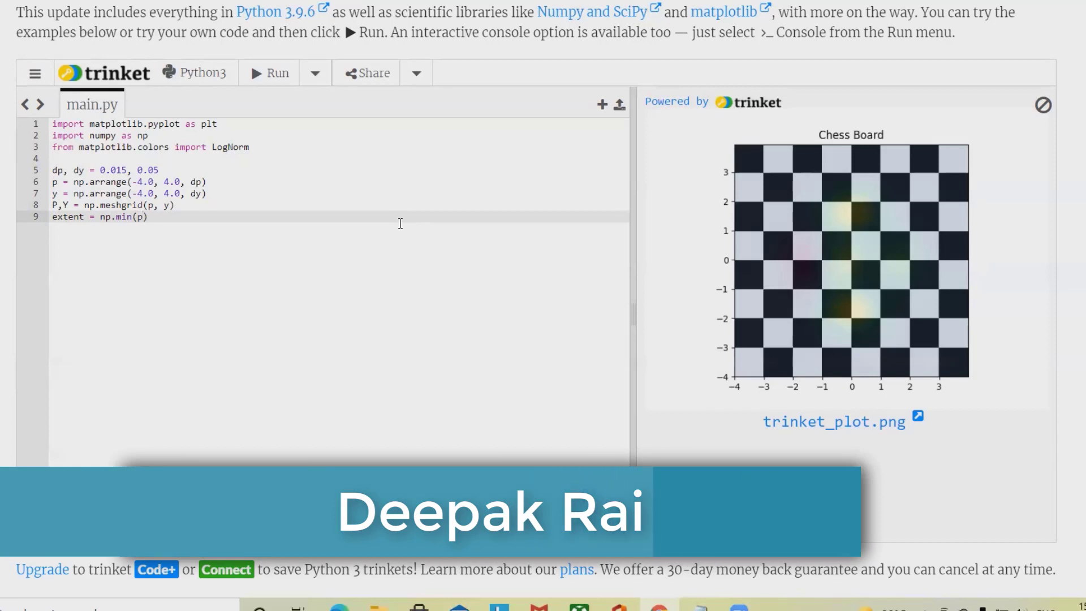
{"action": "type", "text": ", "}
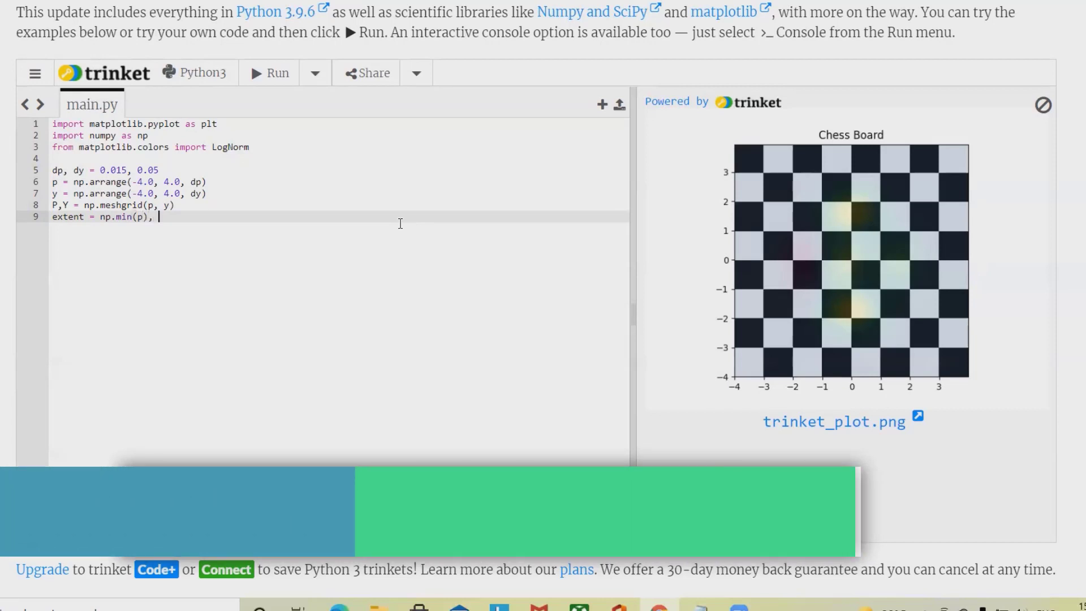
{"action": "type", "text": "np"}
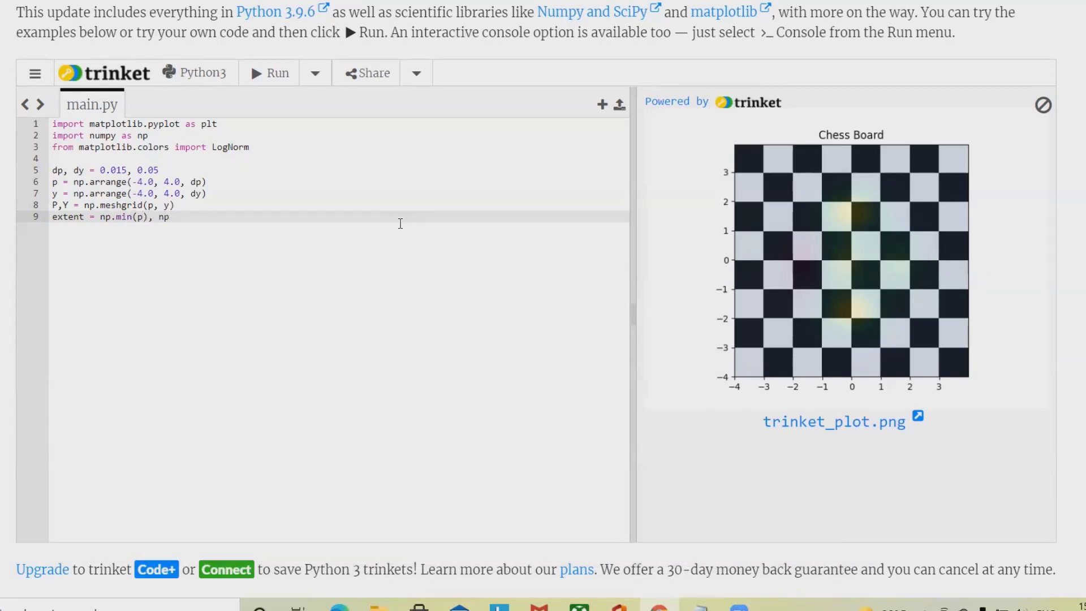
{"action": "type", "text": ".ma"}
{"action": "type", "text": "x("}
{"action": "type", "text": "x"}
{"action": "key", "text": "BackSpace"}
{"action": "type", "text": "p)"}
{"action": "type", "text": ","}
{"action": "left_click_drag", "start_coordinate": [99, 216], "coordinate": [206, 212]}
{"action": "key", "text": "ctrl+c"}
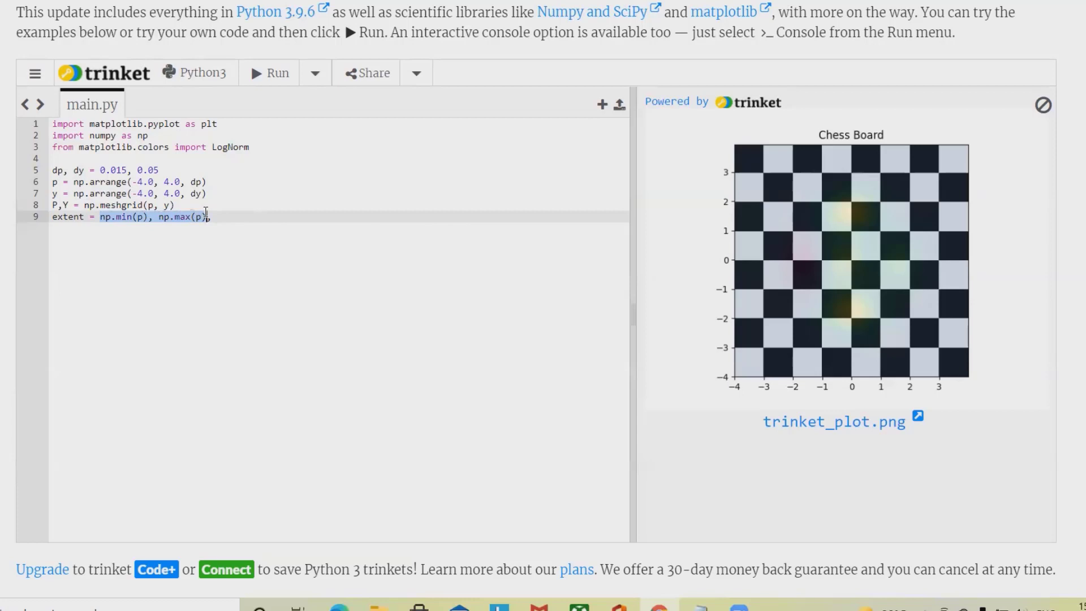
{"action": "left_click", "coordinate": [223, 216]}
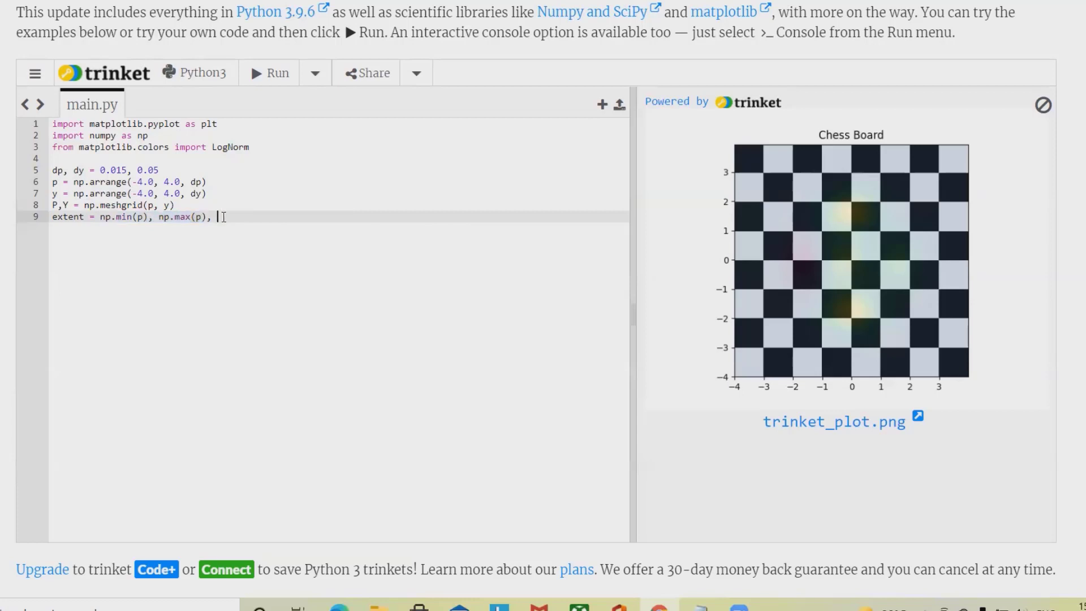
{"action": "key", "text": "ctrl+v"}
{"action": "double_click", "coordinate": [259, 217]}
{"action": "type", "text": "y"}
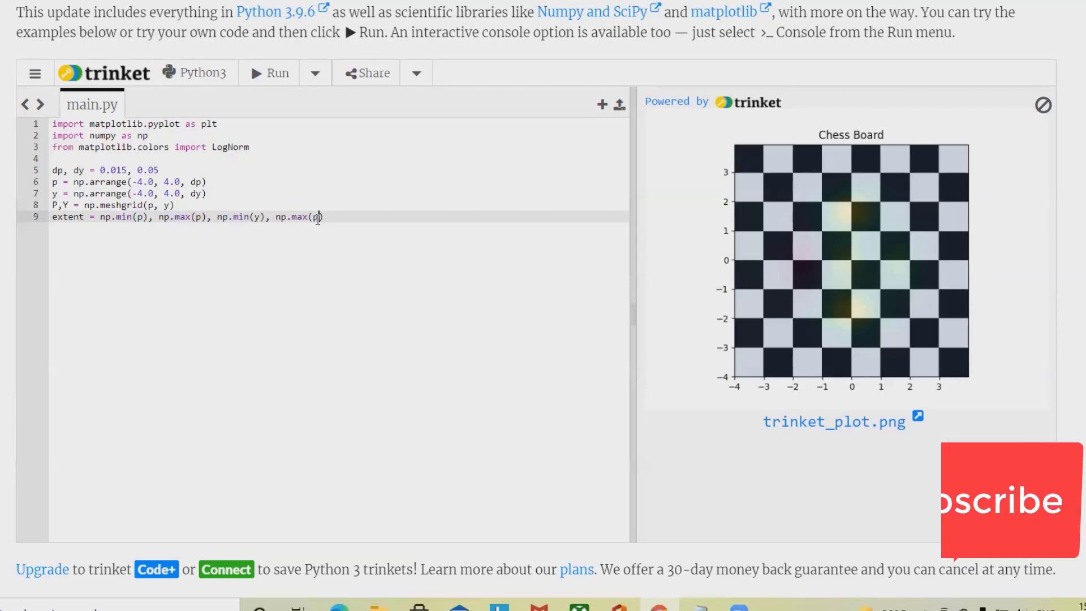
{"action": "double_click", "coordinate": [315, 216]}
{"action": "type", "text": "y"}
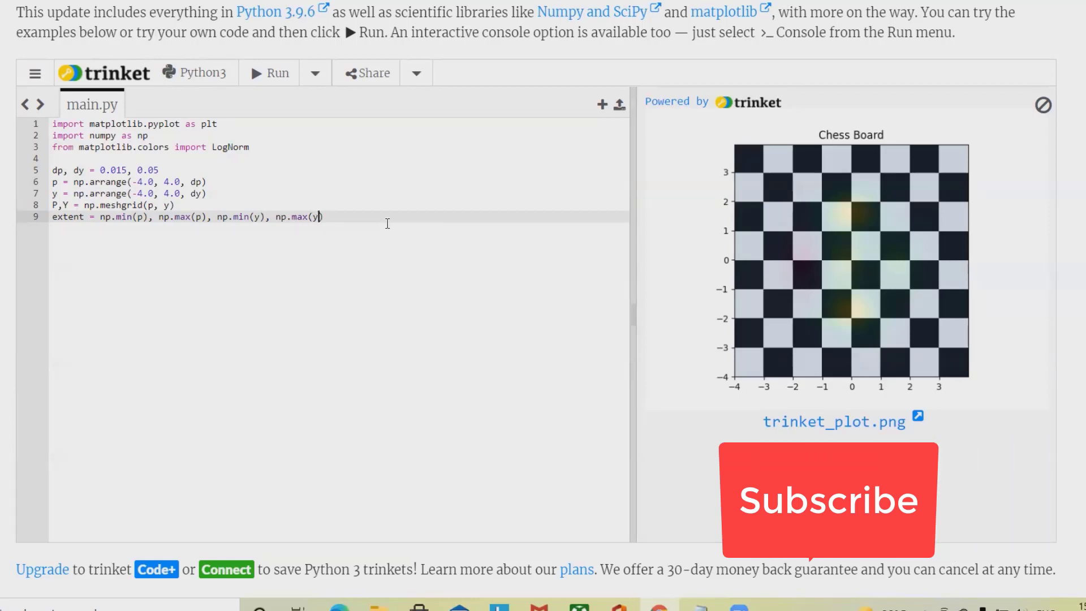
{"action": "type", "text": ")"}
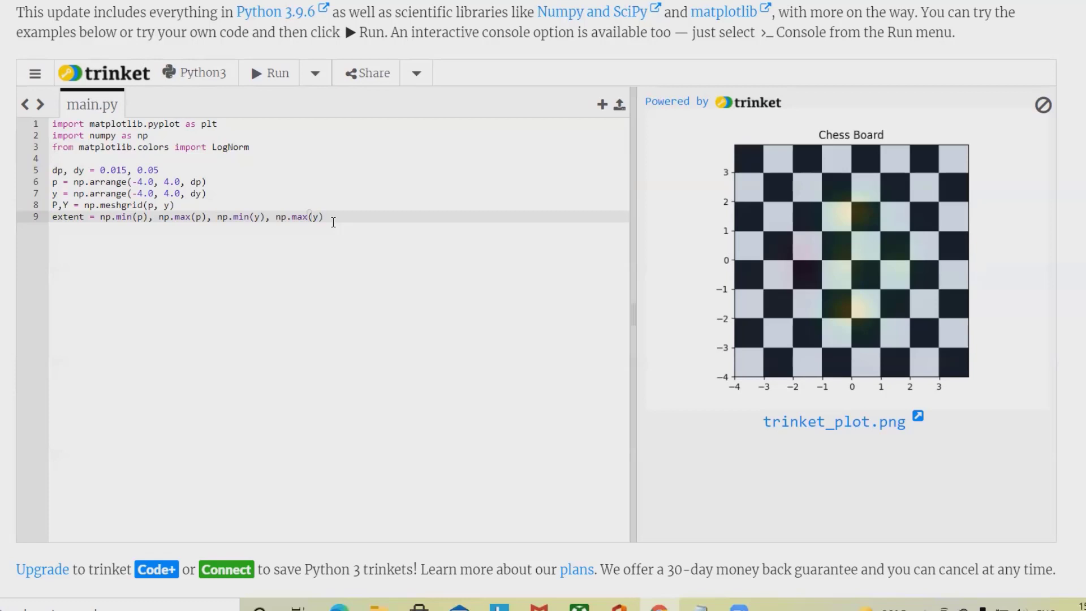
{"action": "key", "text": "Return"}
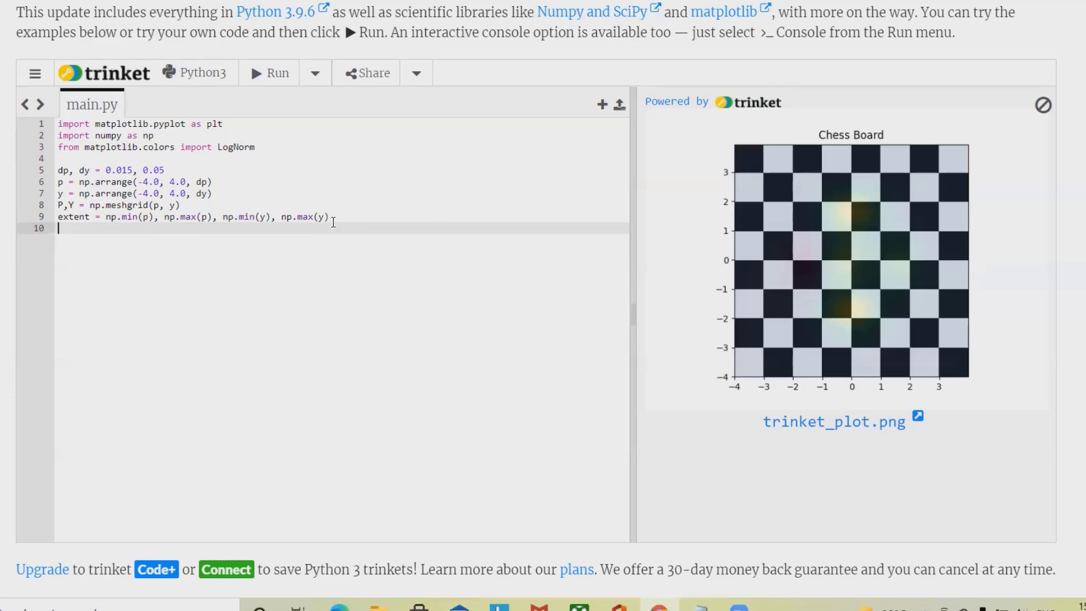
{"action": "type", "text": "z11"}
{"action": "type", "text": " = "}
{"action": "type", "text": "np"}
{"action": "type", "text": ".add"}
{"action": "type", "text": ".outer"}
{"action": "type", "text": "(ra"}
{"action": "type", "text": "nge"}
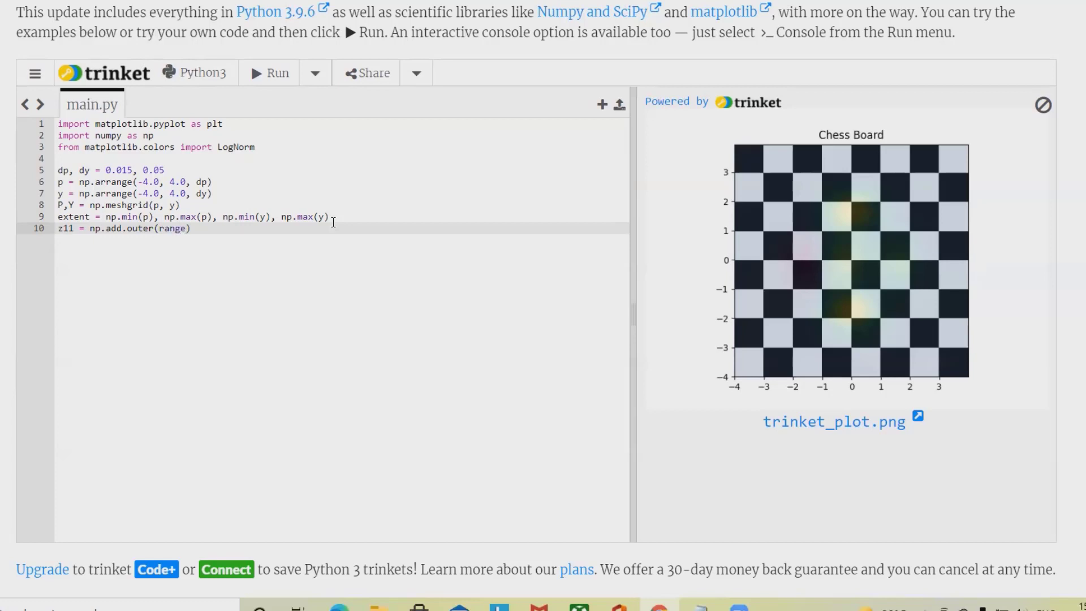
{"action": "type", "text": "(8"}
{"action": "type", "text": "), "}
{"action": "type", "text": "range(8)"}
Write z11 = np.add.outer(range(8), range(8) % 2 on line 10 and begin plt.imshow(.
{"action": "key", "text": "End"}
{"action": "type", "text": "% "}
{"action": "type", "text": "2"}
{"action": "type", "text": "plt"}
{"action": "type", "text": "."}
{"action": "type", "text": "imsh"}
{"action": "type", "text": "ow"}
{"action": "type", "text": "("}
{"action": "type", "text": "z11"}
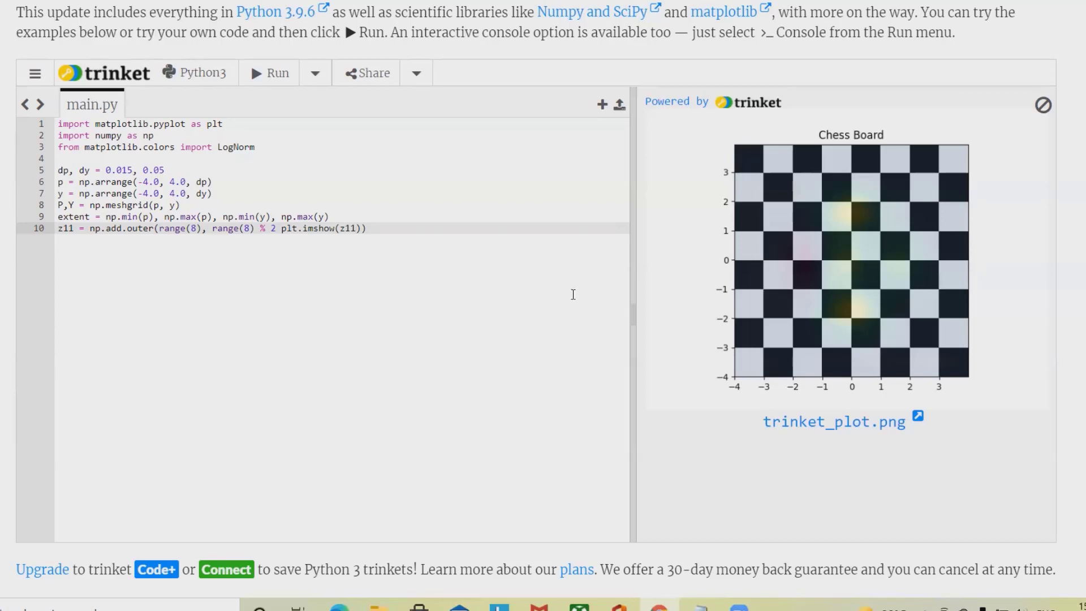
{"action": "type", "text": ", "}
{"action": "type", "text": "cma"}
{"action": "type", "text": "p"}
{"action": "type", "text": "="}
{"action": "type", "text": "\""}
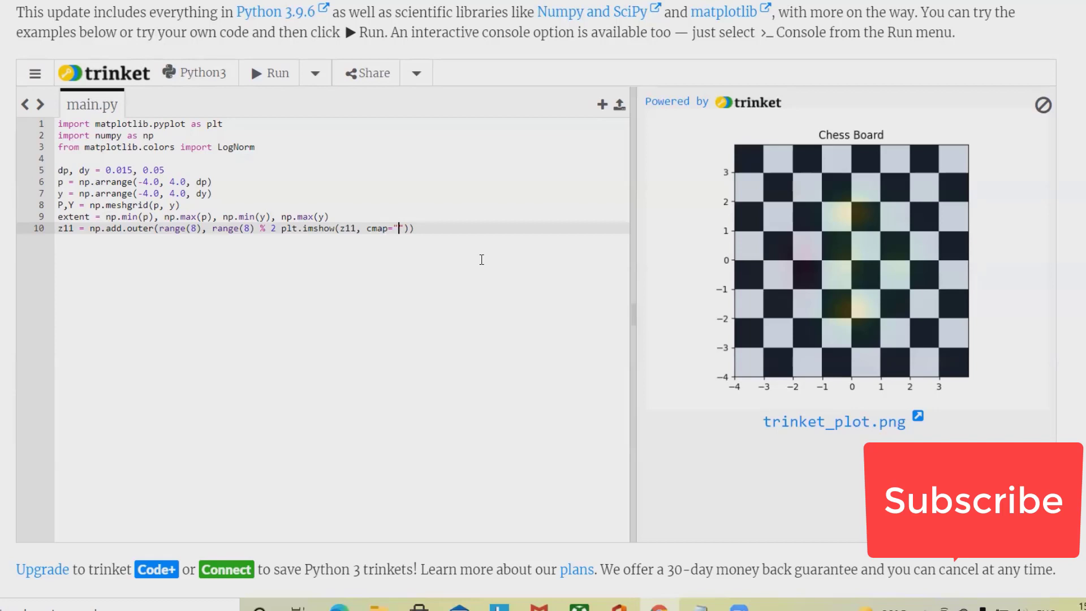
{"action": "type", "text": "binary"}
{"action": "type", "text": "_"}
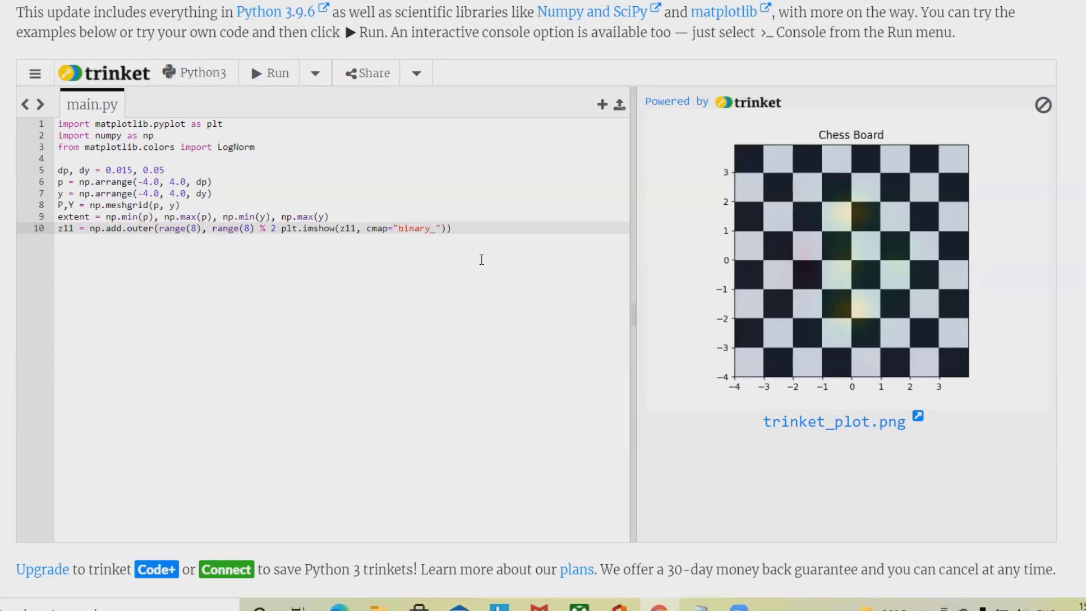
{"action": "type", "text": "r"}
{"action": "type", "text": ", inter"}
{"action": "type", "text": "po"}
{"action": "type", "text": "lat"}
{"action": "type", "text": "ion"}
{"action": "type", "text": "="}
{"action": "type", "text": "\""}
{"action": "type", "text": "nea"}
{"action": "type", "text": "rest\""}
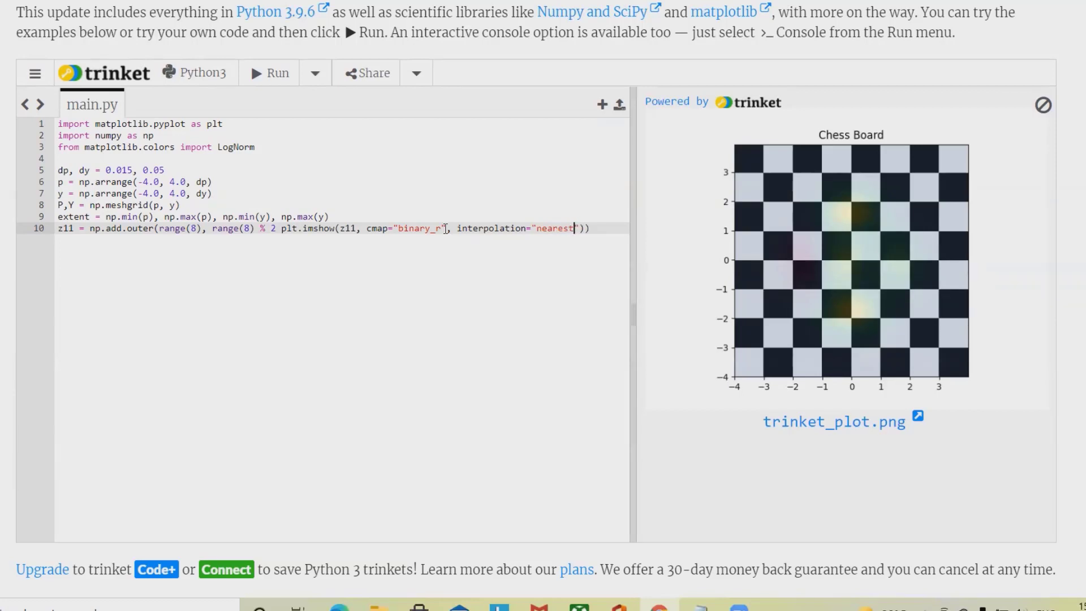
{"action": "type", "text": ", "}
{"action": "type", "text": "exte"}
{"action": "type", "text": "nt"}
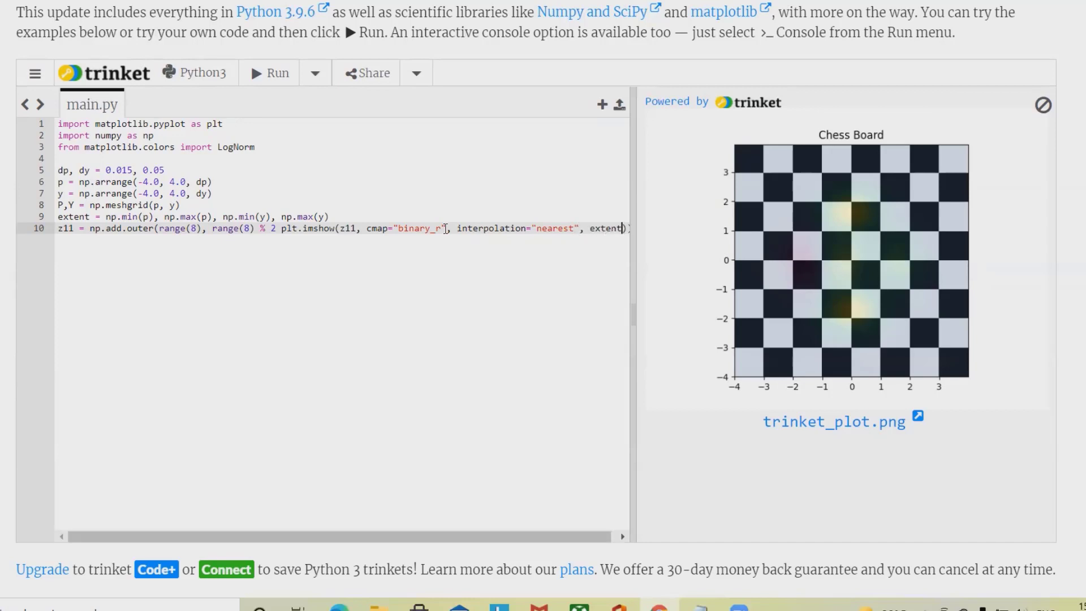
{"action": "type", "text": "=ex"}
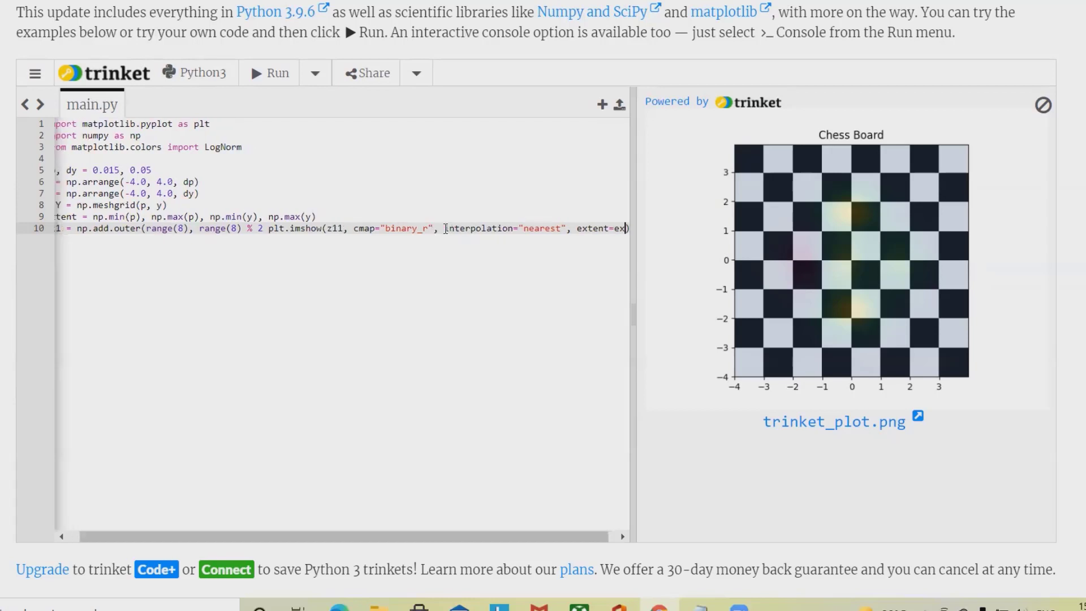
{"action": "type", "text": "tent"}
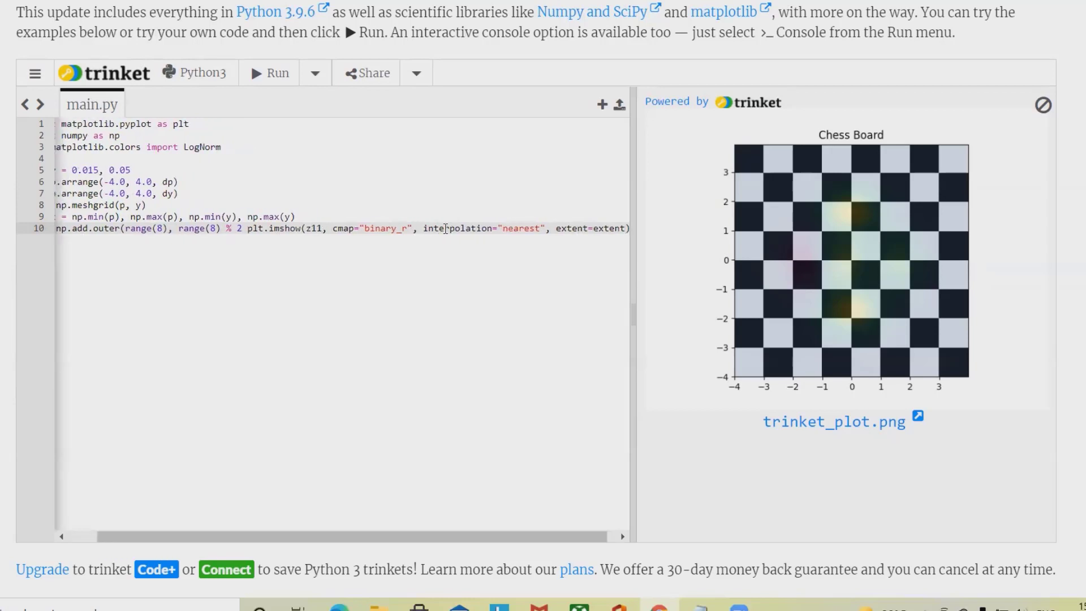
{"action": "type", "text": ", "}
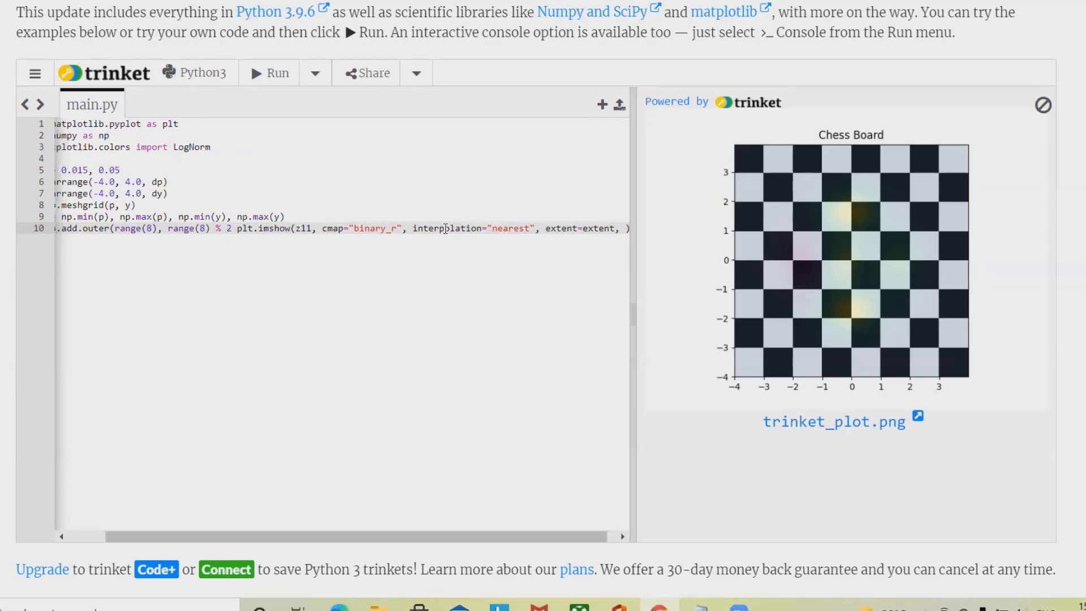
{"action": "type", "text": "alph"}
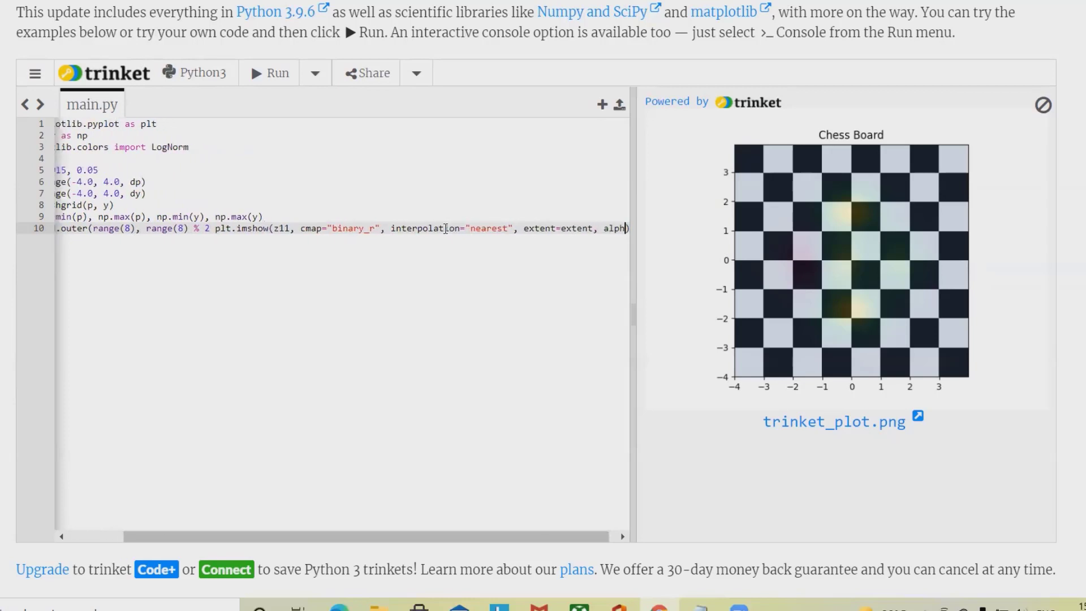
{"action": "type", "text": "a="}
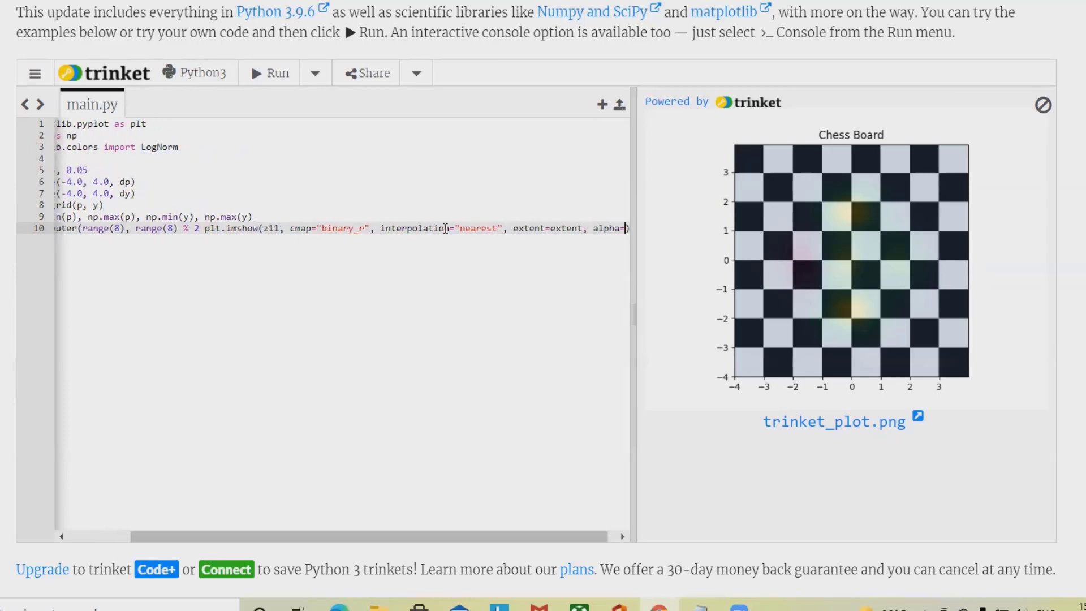
{"action": "type", "text": "1"}
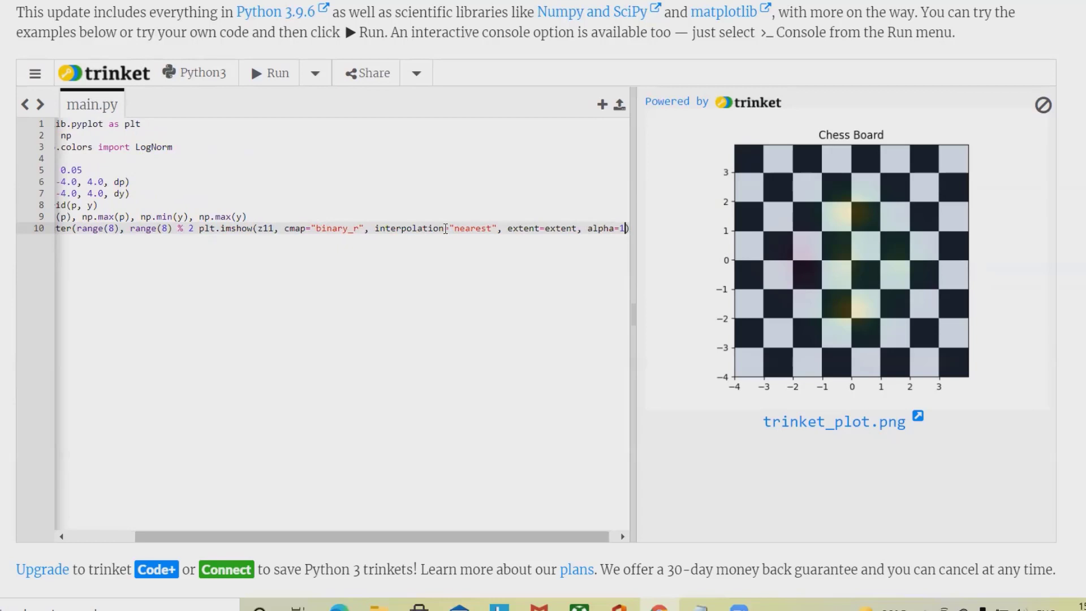
Complete plt.imshow(z11, cmap="binary_r", interpolation="nearest", extent=extent, alpha=1).
{"action": "left_click", "coordinate": [478, 227]}
{"action": "key", "text": "Right"}
{"action": "key", "text": "Right"}
{"action": "key", "text": "Right"}
{"action": "key", "text": "Right"}
{"action": "key", "text": "Right"}
{"action": "key", "text": "Right"}
{"action": "key", "text": "Right"}
{"action": "key", "text": "Right"}
{"action": "key", "text": "Right"}
{"action": "key", "text": "Right"}
{"action": "key", "text": "Right"}
{"action": "key", "text": "Right"}
{"action": "key", "text": "Right"}
{"action": "key", "text": "Right"}
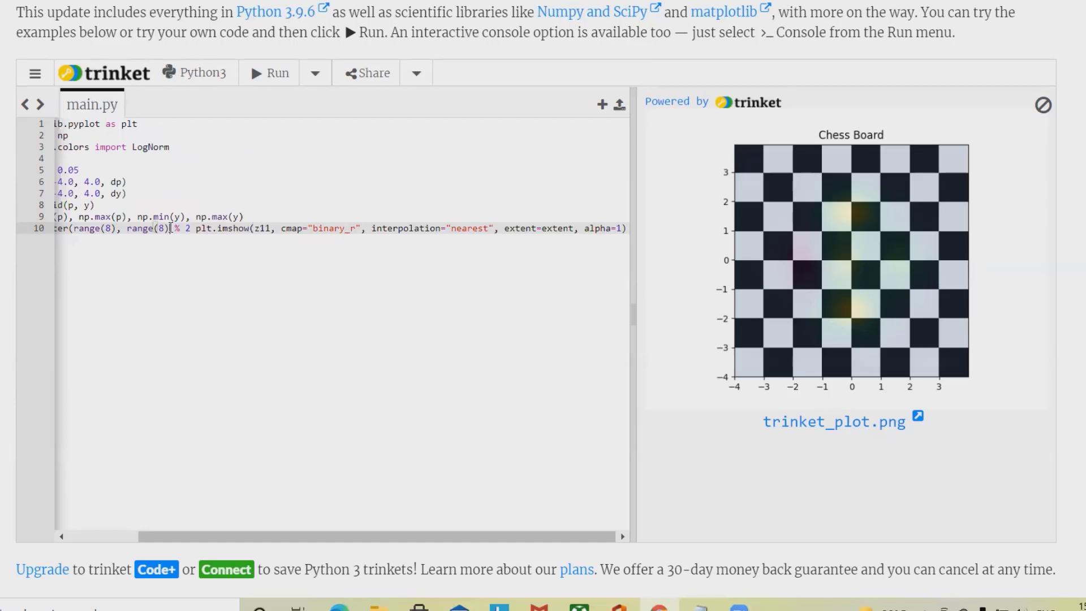
Close the bracket after range(8) and move the plt.imshow call onto its own line 11.
{"action": "left_click", "coordinate": [171, 227]}
{"action": "type", "text": ")"}
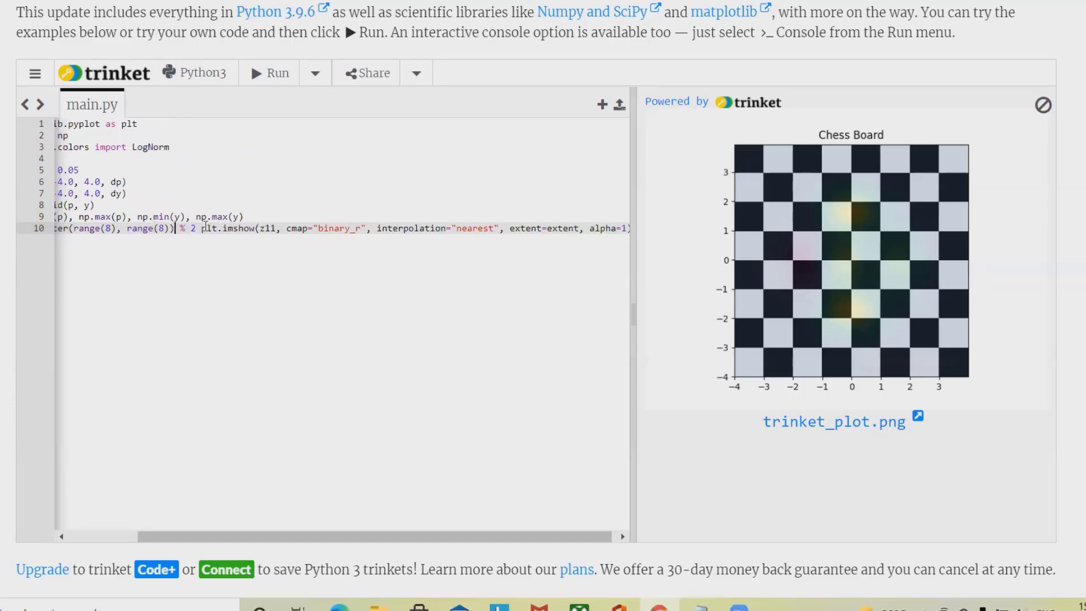
{"action": "left_click", "coordinate": [206, 231]}
{"action": "key", "text": "Return"}
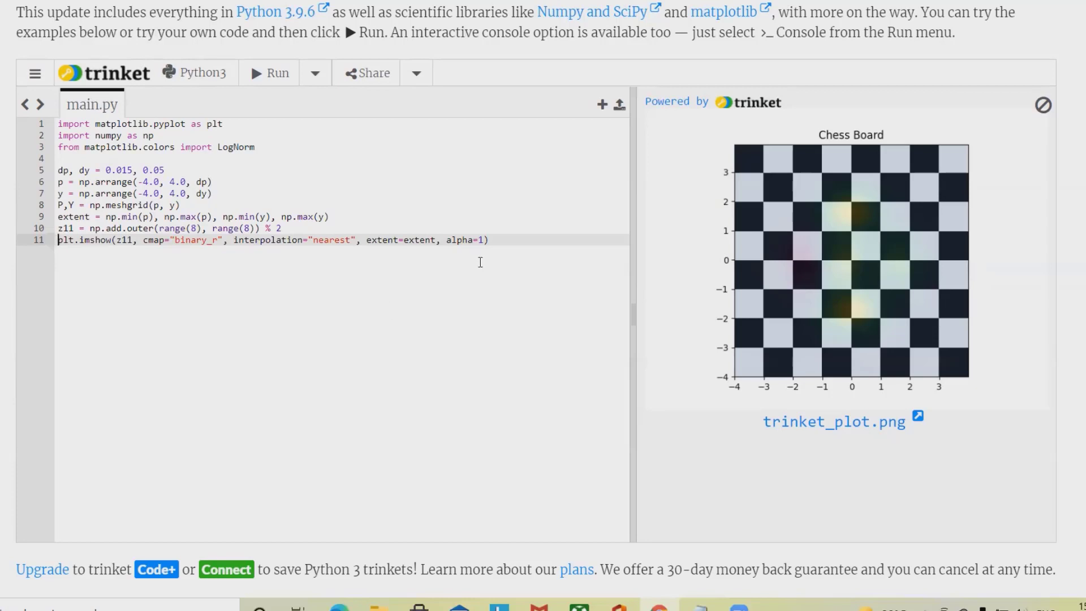
{"action": "left_click", "coordinate": [506, 239]}
Define chess(p, y) returning (1 - p/2+p**5+y**6) * np.exp(-(p**2+y**2)).
{"action": "key", "text": "Return"}
{"action": "key", "text": "Return"}
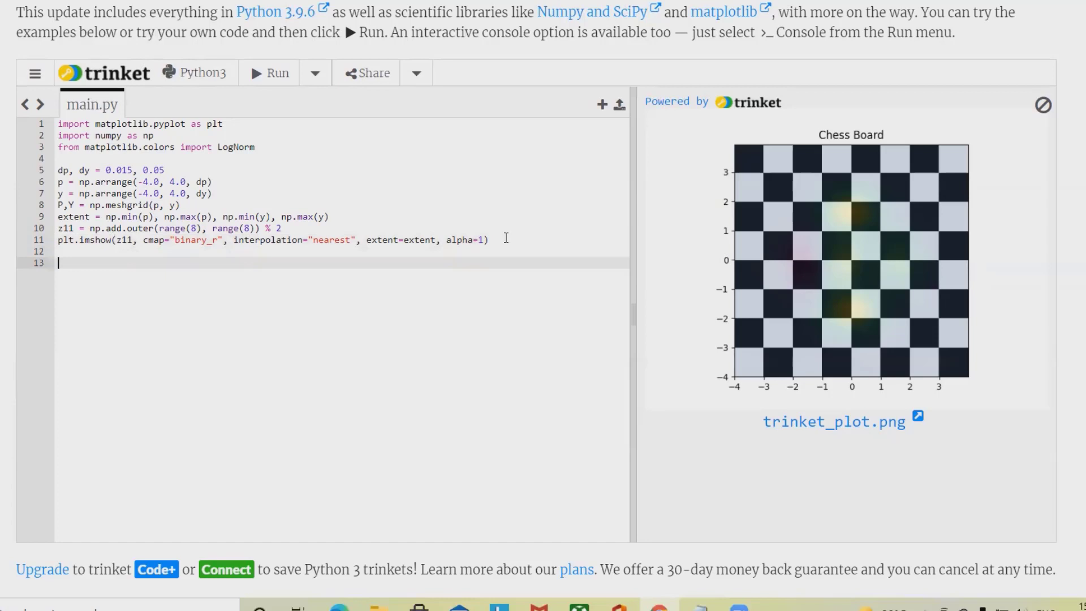
{"action": "type", "text": "def "}
{"action": "type", "text": "c"}
{"action": "type", "text": "hess"}
{"action": "type", "text": "(p"}
{"action": "type", "text": ", y"}
{"action": "type", "text": ")"}
{"action": "key", "text": "Return"}
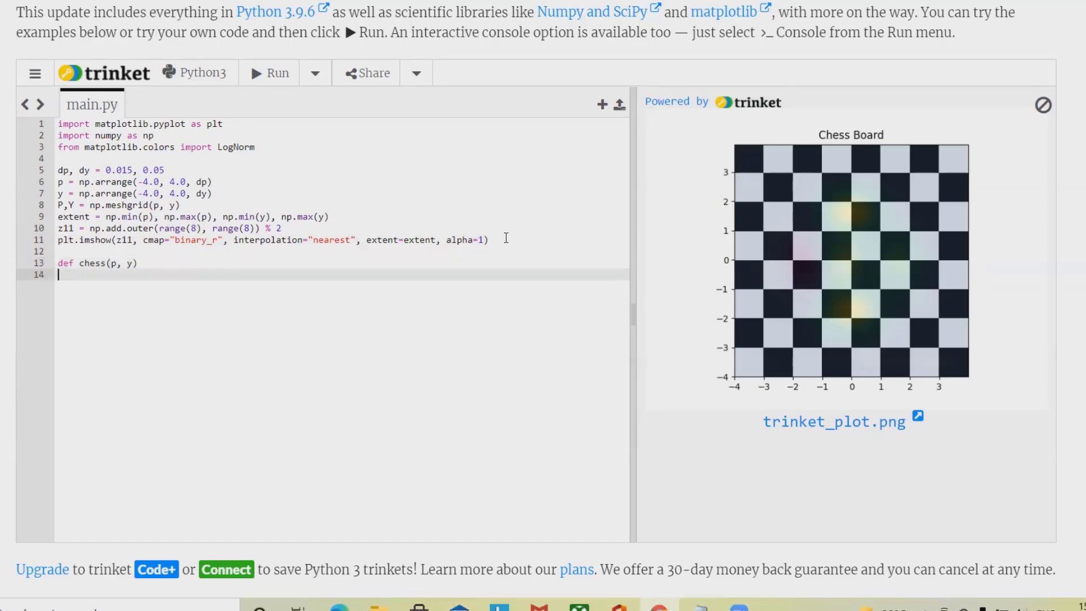
{"action": "key", "text": "Tab"}
{"action": "type", "text": "return"}
{"action": "type", "text": "(1"}
{"action": "type", "text": "-"}
{"action": "type", "text": "p"}
{"action": "key", "text": "BackSpace"}
{"action": "key", "text": "BackSpace"}
{"action": "key", "text": "BackSpace"}
{"action": "key", "text": "BackSpace"}
{"action": "type", "text": "-"}
{"action": "key", "text": "BackSpace"}
{"action": "key", "text": "BackSpace"}
{"action": "type", "text": "- "}
{"action": "type", "text": "p/2"}
{"action": "type", "text": "+"}
{"action": "type", "text": "p"}
{"action": "type", "text": "**"}
{"action": "type", "text": "5"}
{"action": "type", "text": "+"}
{"action": "type", "text": "y"}
{"action": "type", "text": "**6"}
{"action": "type", "text": "*"}
{"action": "type", "text": " n"}
{"action": "type", "text": "p.ex"}
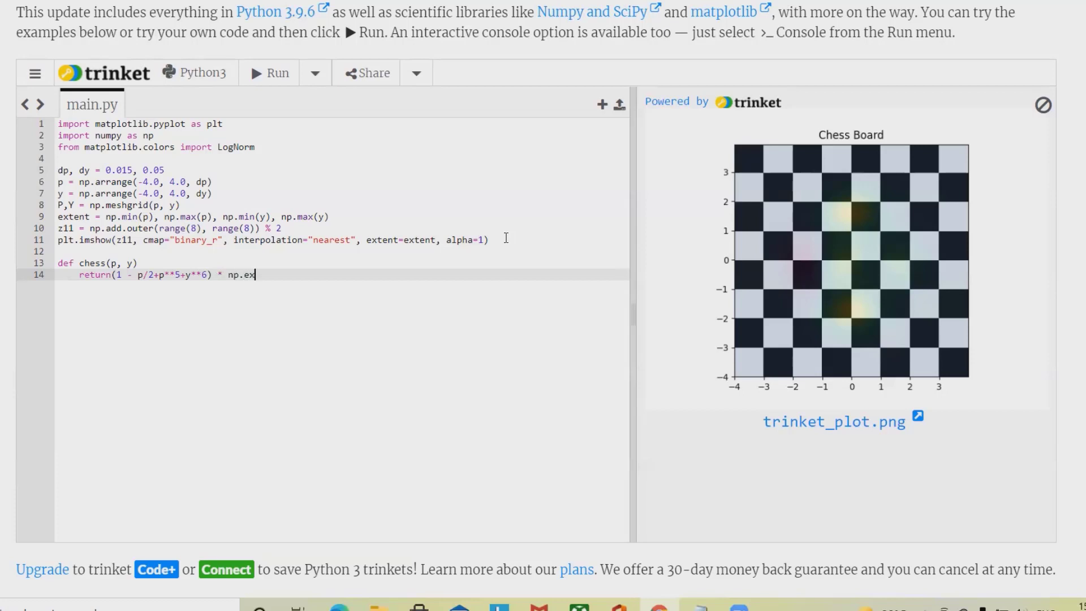
{"action": "type", "text": "p"}
{"action": "type", "text": "(-"}
{"action": "type", "text": "("}
{"action": "type", "text": "p"}
{"action": "type", "text": "*"}
{"action": "type", "text": "*2"}
{"action": "type", "text": "+"}
{"action": "type", "text": "y"}
{"action": "type", "text": "**2"}
{"action": "left_click", "coordinate": [357, 272]}
Add z22 = chess(X, Y) on line 15 after the function body.
{"action": "key", "text": "Return"}
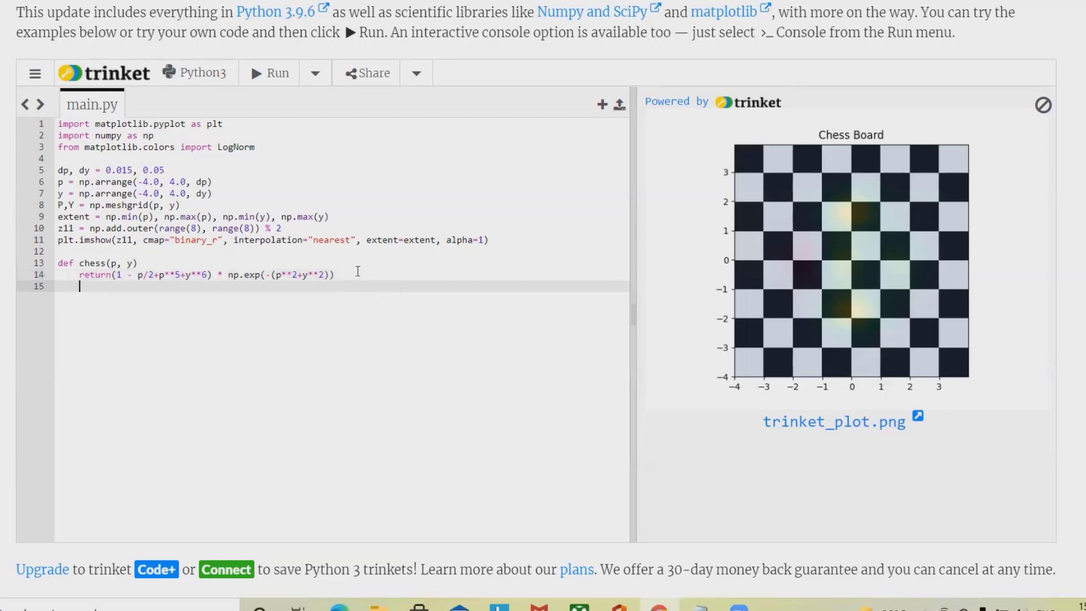
{"action": "key", "text": "BackSpace"}
{"action": "type", "text": "z22"}
{"action": "type", "text": "="}
{"action": "type", "text": "che"}
{"action": "key", "text": "BackSpace"}
{"action": "key", "text": "BackSpace"}
{"action": "key", "text": "BackSpace"}
{"action": "type", "text": "chess"}
{"action": "type", "text": "("}
{"action": "type", "text": "X"}
{"action": "type", "text": ", "}
{"action": "type", "text": "Y"}
{"action": "type", "text": ")"}
Start line 16 for the overlay call with interpolation="billinear" and extent=extent.
{"action": "key", "text": "Return"}
{"action": "type", "text": "p"}
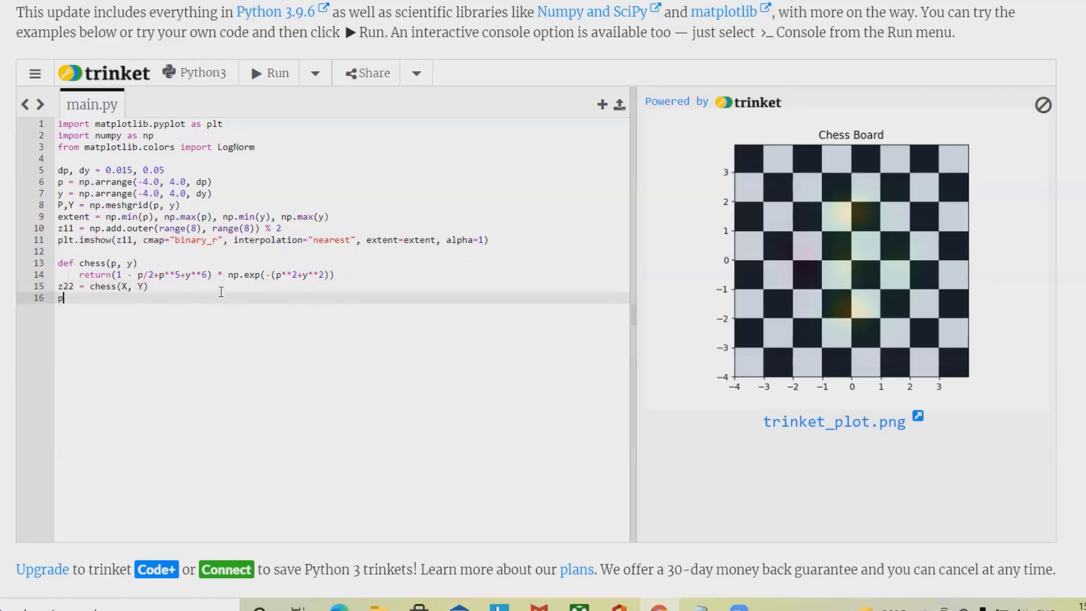
{"action": "type", "text": "lt."}
{"action": "type", "text": "ims"}
{"action": "type", "text": "how"}
{"action": "type", "text": "("}
{"action": "type", "text": "z22"}
{"action": "type", "text": ", "}
{"action": "type", "text": "alpha"}
{"action": "type", "text": "=0."}
{"action": "type", "text": "2"}
{"action": "type", "text": ", "}
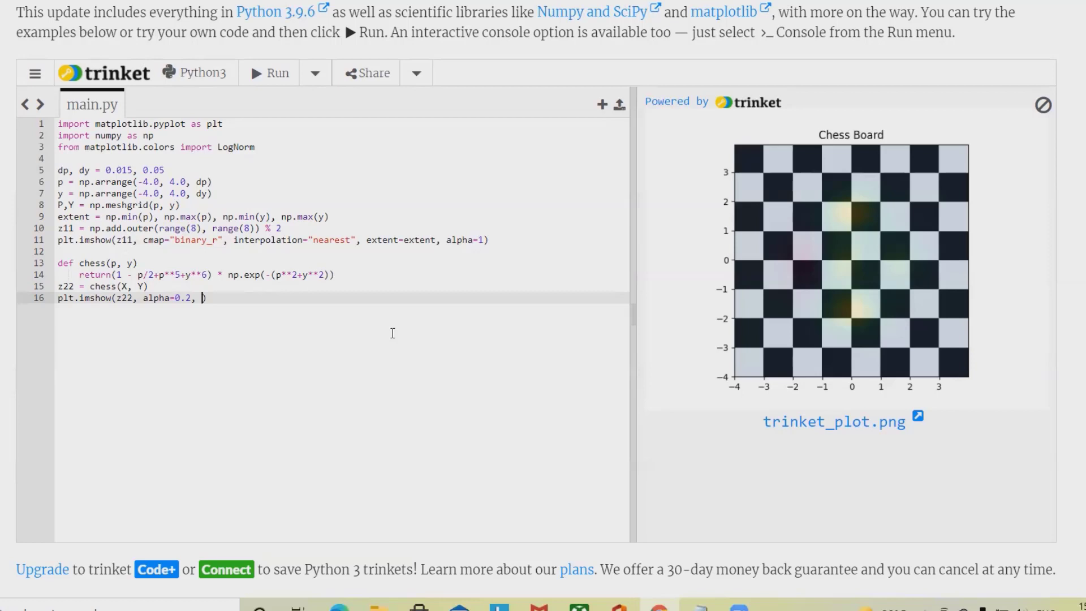
{"action": "type", "text": "in"}
{"action": "type", "text": "terpo"}
{"action": "type", "text": "lation"}
{"action": "type", "text": "="}
{"action": "type", "text": "\"b"}
{"action": "type", "text": "illinea"}
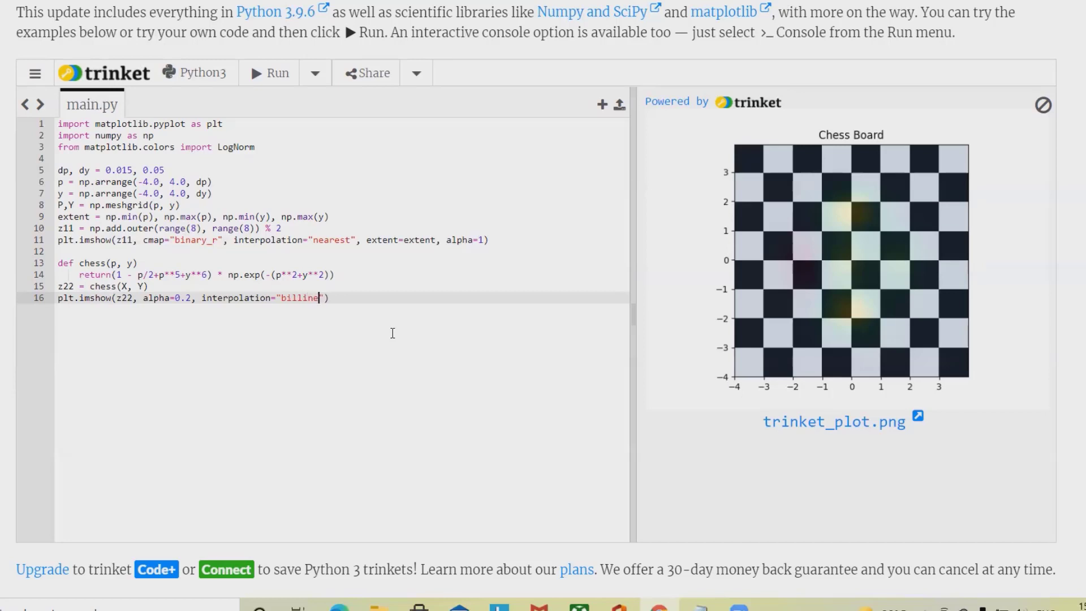
{"action": "type", "text": "r"}
{"action": "type", "text": "\","}
{"action": "type", "text": " ext"}
{"action": "type", "text": "ent="}
{"action": "type", "text": "e"}
{"action": "type", "text": "x"}
{"action": "type", "text": "tent"}
Add plt.title("Chess Board") on line 17 and plt.show() on line 18 to finish the script.
{"action": "key", "text": "Return"}
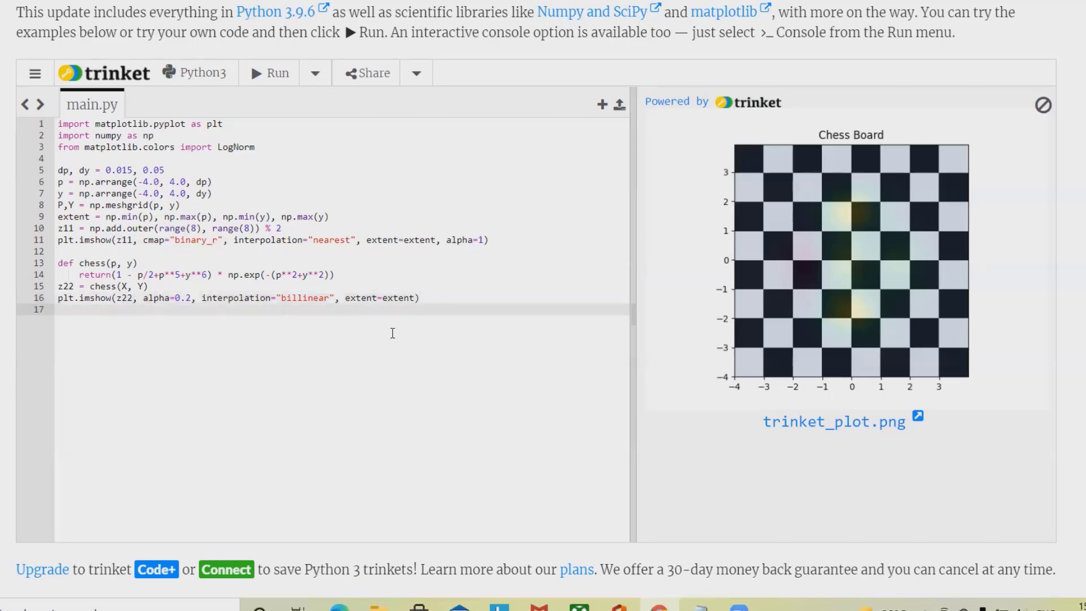
{"action": "type", "text": "pl"}
{"action": "type", "text": "t."}
{"action": "type", "text": "tit"}
{"action": "type", "text": "le"}
{"action": "type", "text": "("}
{"action": "type", "text": "\""}
{"action": "type", "text": "Ches"}
{"action": "type", "text": "s"}
{"action": "type", "text": " Boa"}
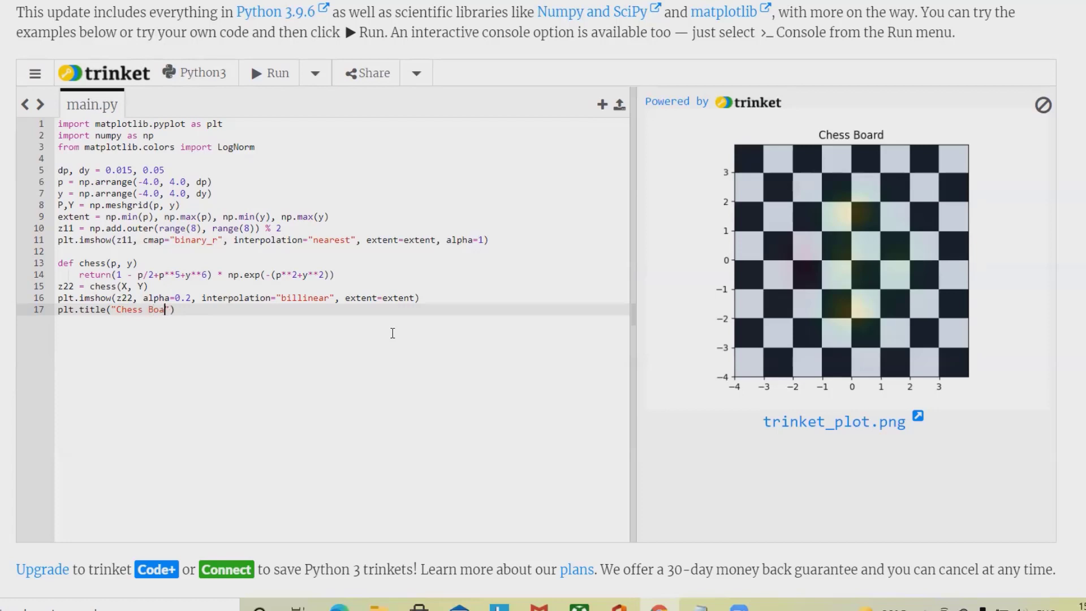
{"action": "type", "text": "rd"}
{"action": "left_click", "coordinate": [203, 318]}
{"action": "key", "text": "Return"}
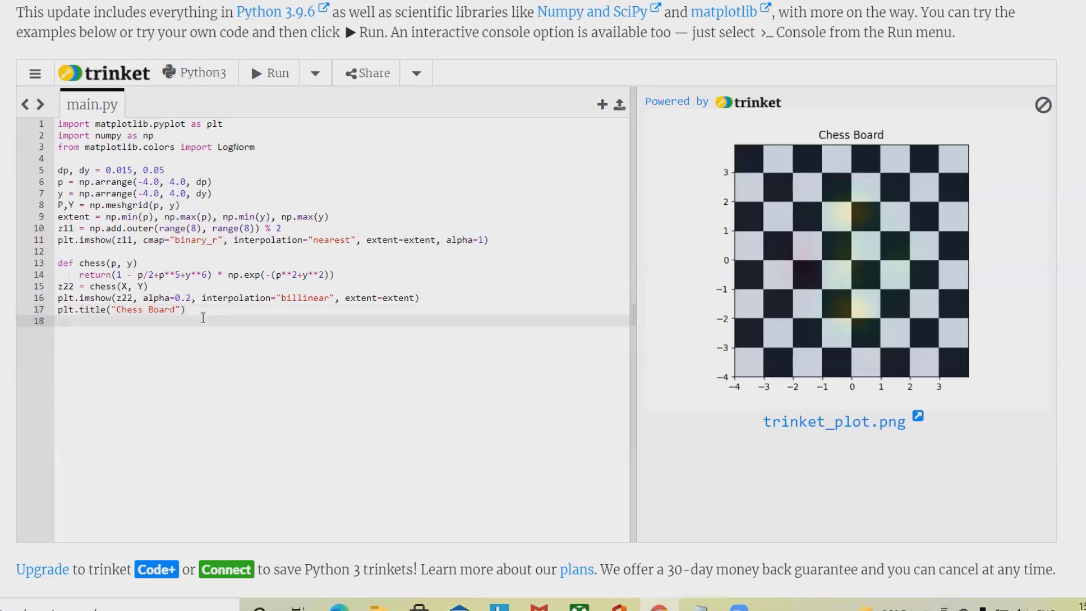
{"action": "type", "text": "plt."}
{"action": "type", "text": "sh"}
{"action": "type", "text": "ow("}
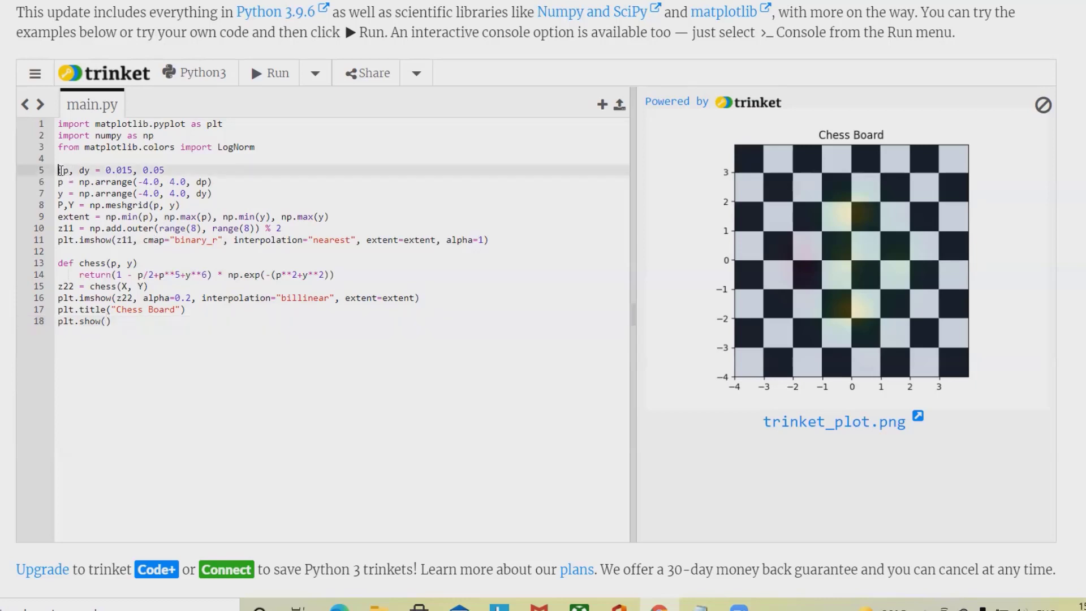
Select the dp, dy names on line 5 while writing the board, chess(p, y) and title code.
{"action": "left_click_drag", "start_coordinate": [59, 171], "coordinate": [167, 169]}
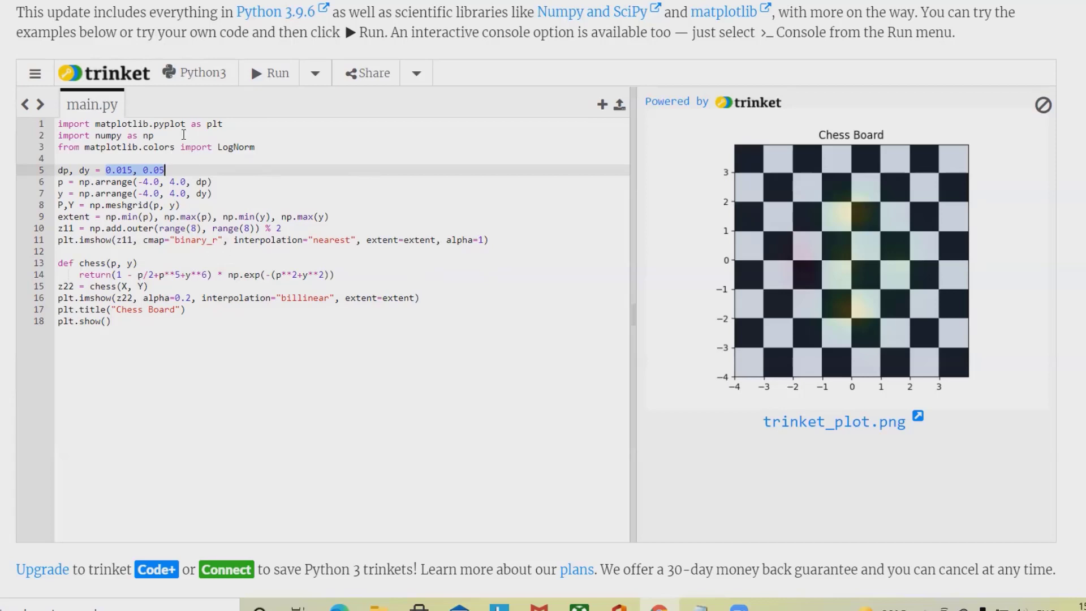
Run to hit the SyntaxError, add the colon after def chess(p, y), and rerun.
{"action": "left_click", "coordinate": [273, 75]}
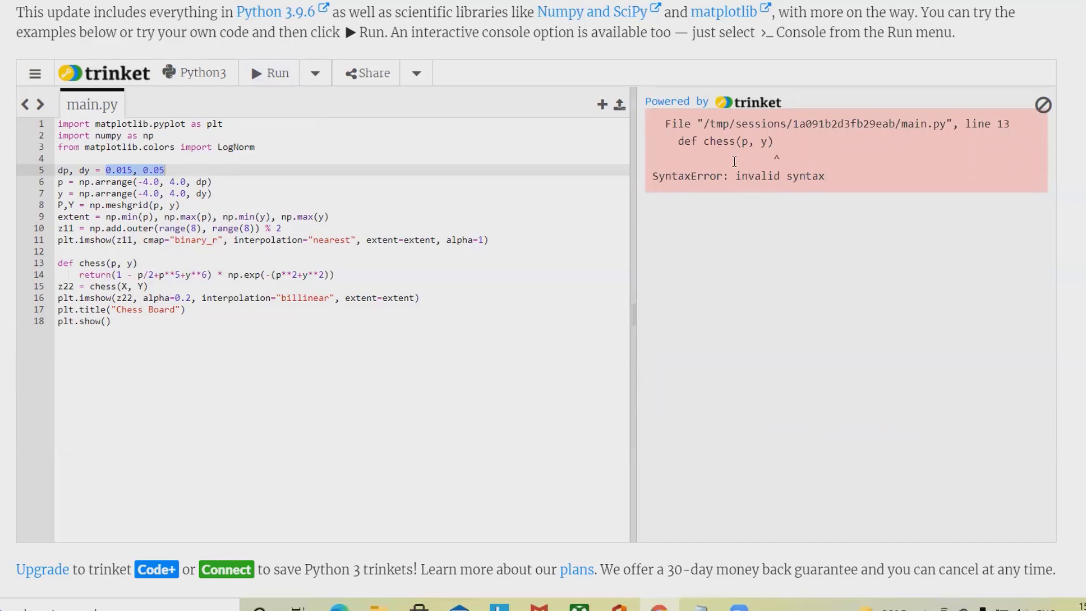
{"action": "left_click", "coordinate": [139, 263]}
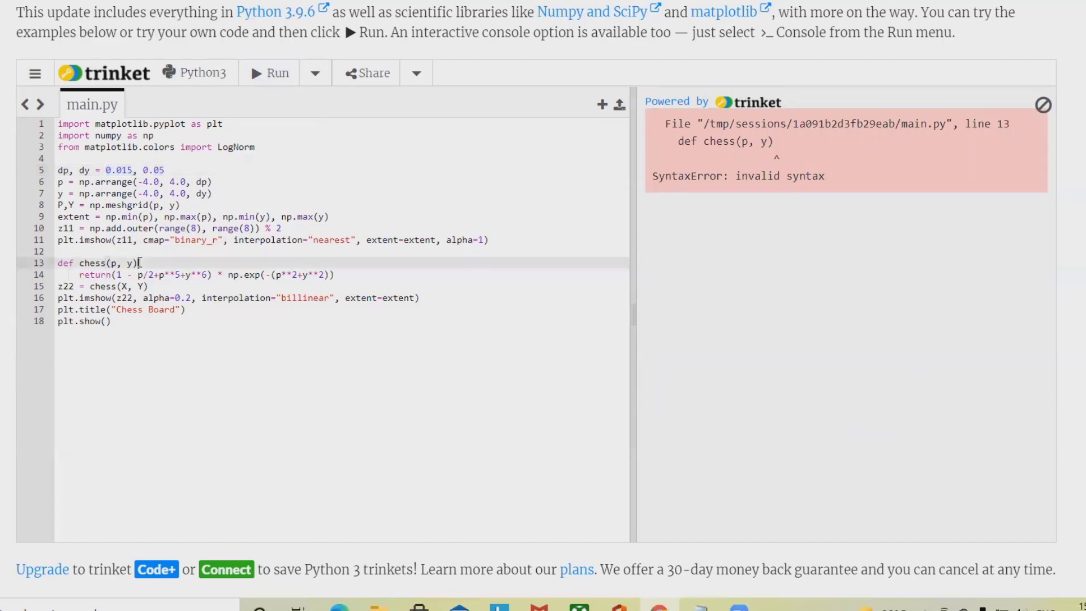
{"action": "type", "text": ":"}
{"action": "left_click", "coordinate": [271, 74]}
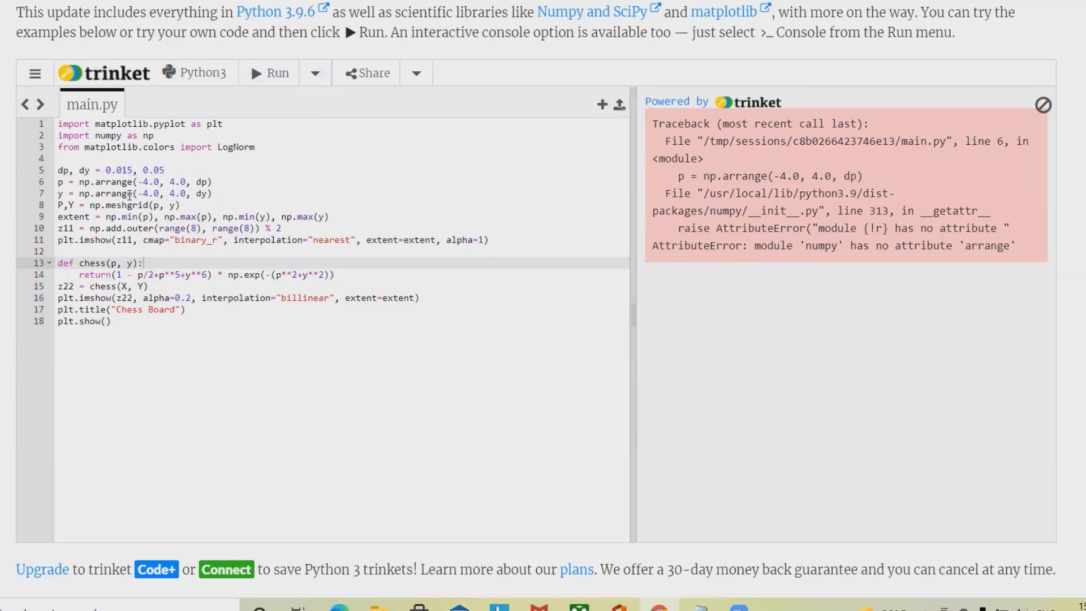
Change np.arrange to np.arange on lines 6 and 7 and rerun, reaching a NameError on X.
{"action": "left_click", "coordinate": [109, 181]}
{"action": "key", "text": "BackSpace"}
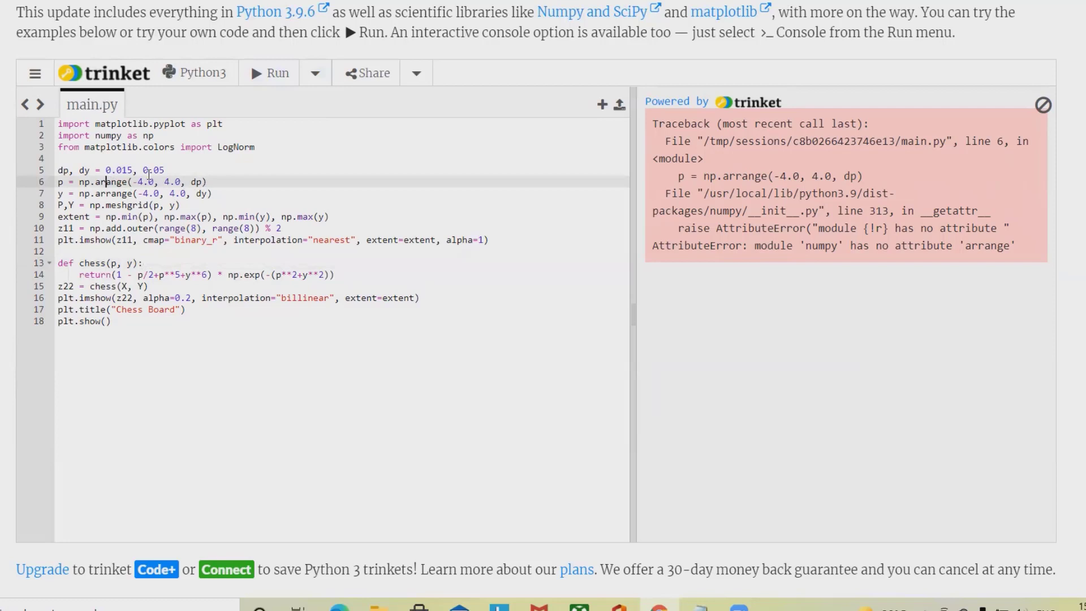
{"action": "left_click", "coordinate": [111, 194]}
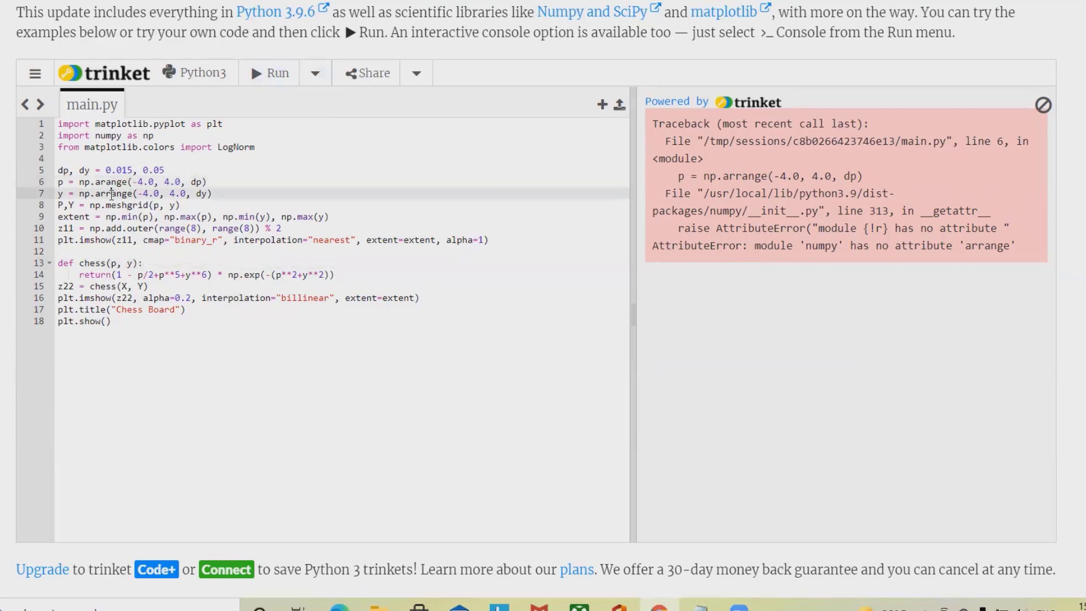
{"action": "key", "text": "BackSpace"}
{"action": "left_click", "coordinate": [271, 73]}
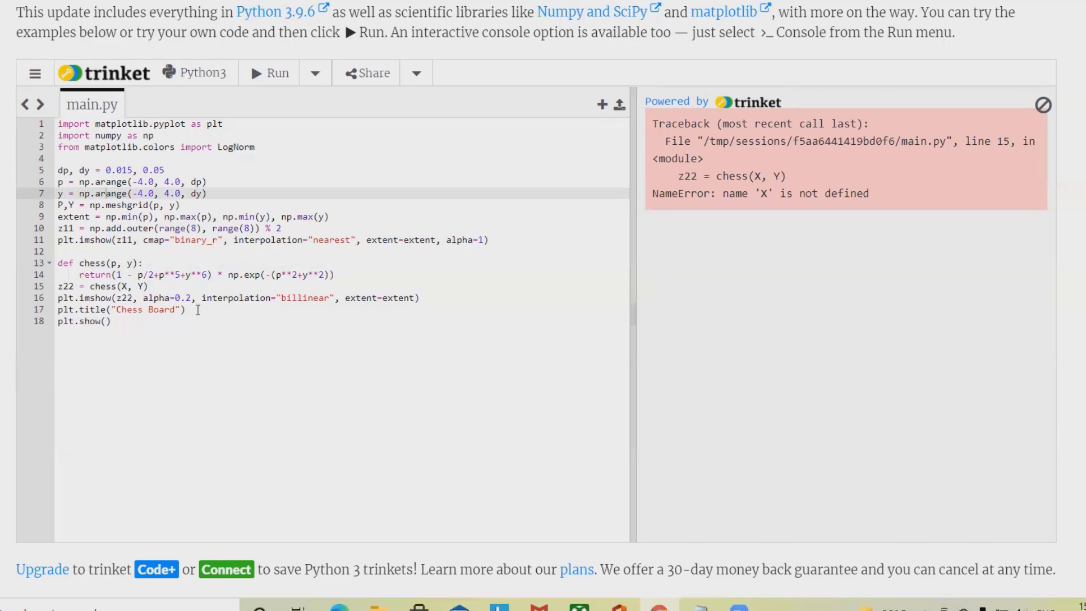
Replace the undefined X with P so line 15 reads chess(P, Y), then rerun.
{"action": "left_click", "coordinate": [128, 285]}
{"action": "key", "text": "BackSpace"}
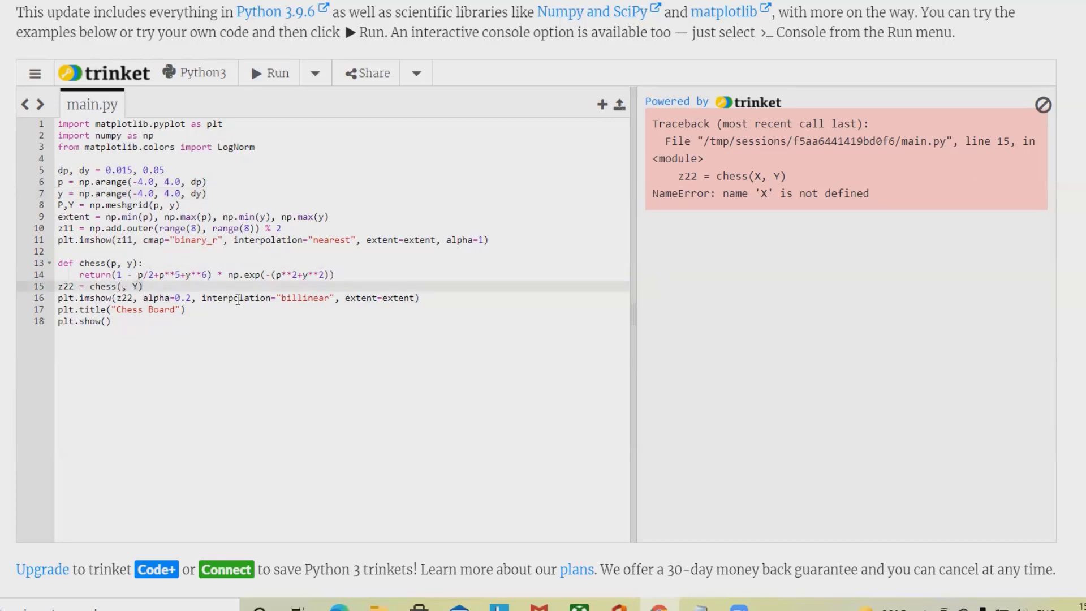
{"action": "type", "text": "P"}
{"action": "left_click", "coordinate": [270, 73]}
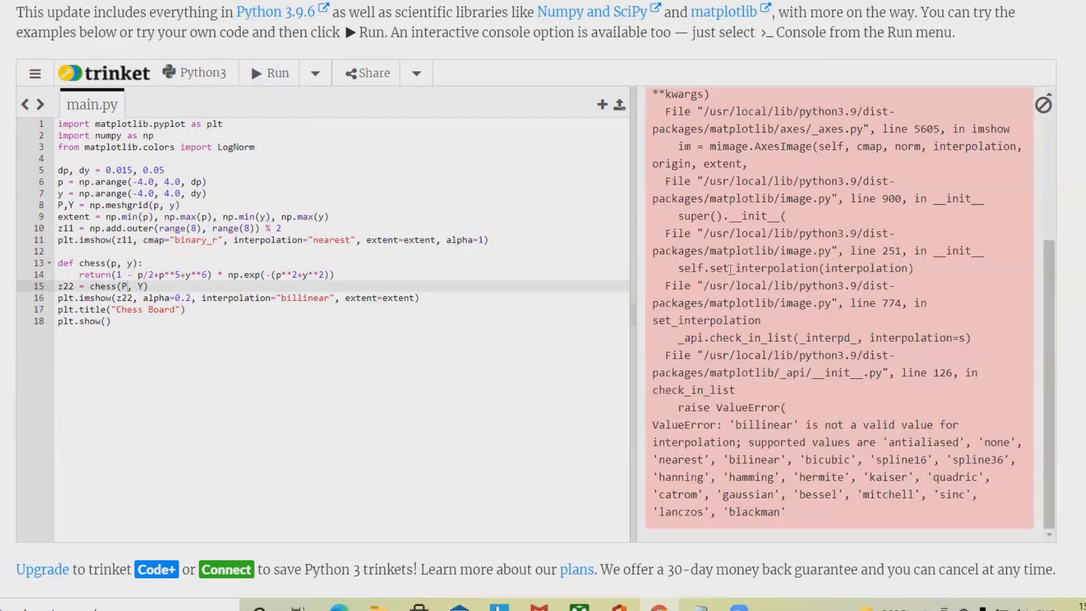
{"action": "scroll", "coordinate": [740, 246], "scroll_direction": "up", "scroll_amount": 3}
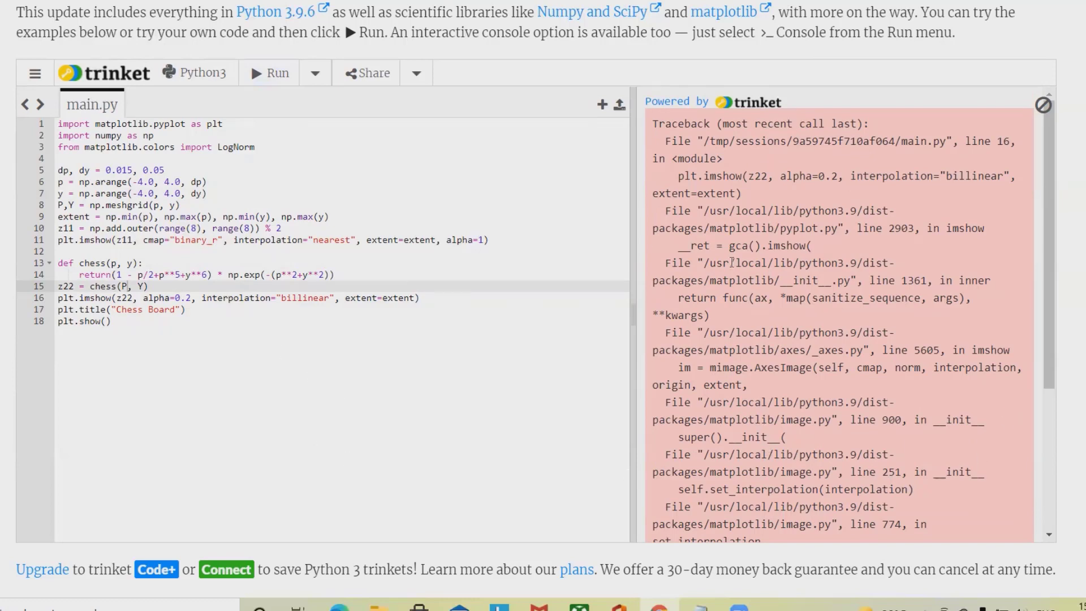
Correct interpolation "billinear" to "bilinear" on line 16 and rerun to render the plot.
{"action": "left_click", "coordinate": [309, 301]}
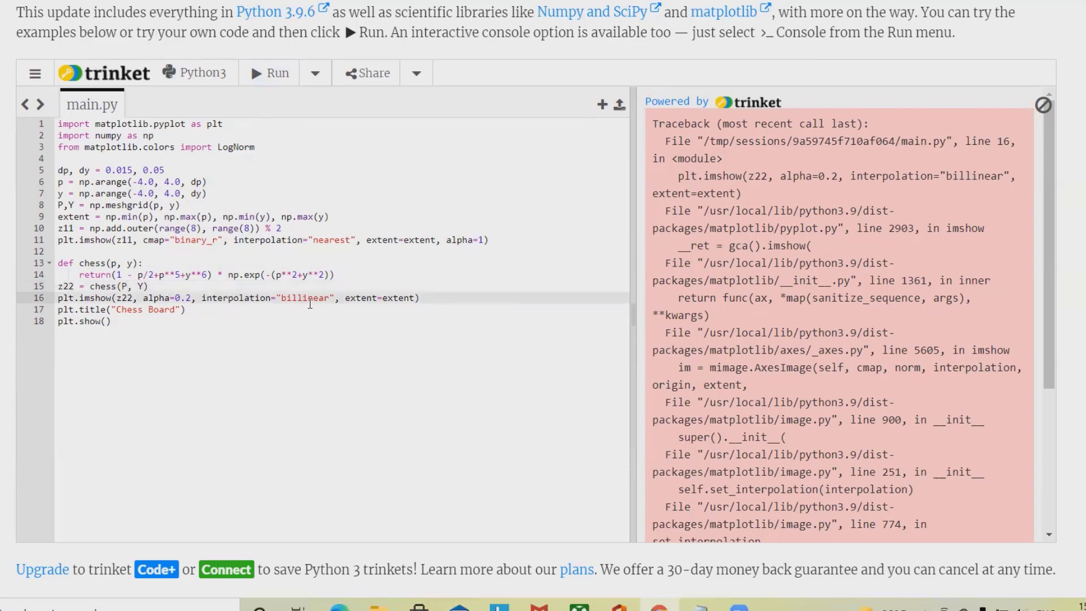
{"action": "key", "text": "BackSpace"}
{"action": "left_click", "coordinate": [271, 74]}
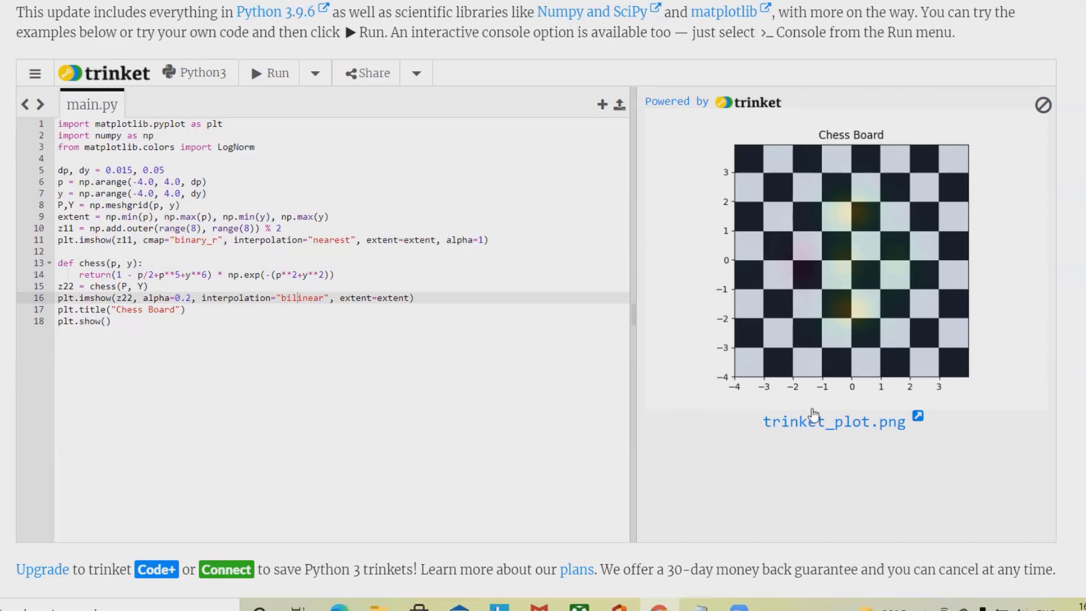
Raise the overlay's alpha from 0.2 to 0.8 on line 16 and rerun for a stronger overlay.
{"action": "left_click", "coordinate": [194, 298]}
{"action": "key", "text": "BackSpace"}
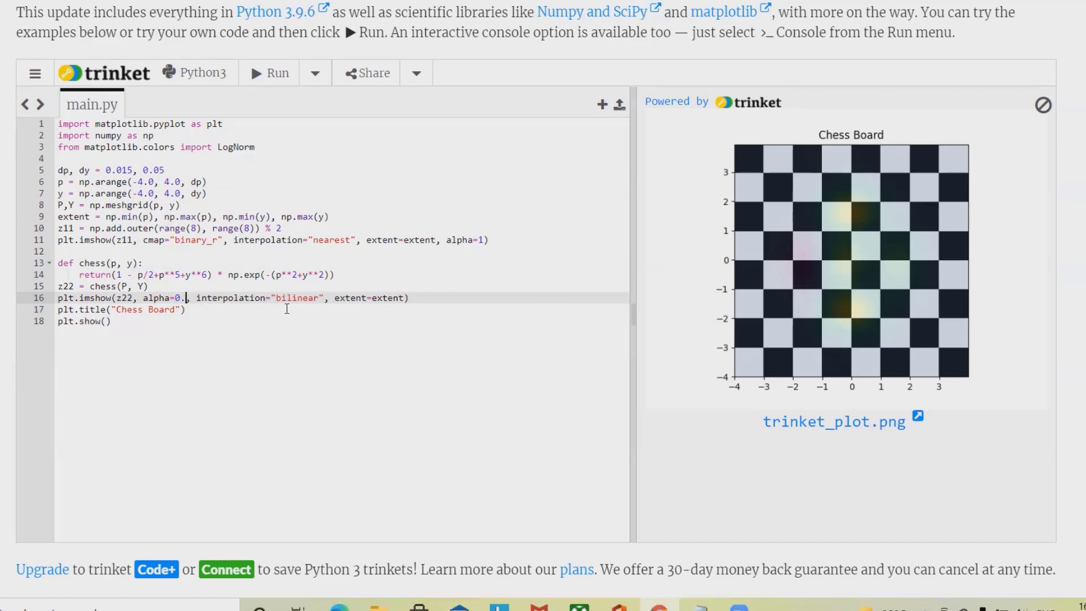
{"action": "type", "text": "8"}
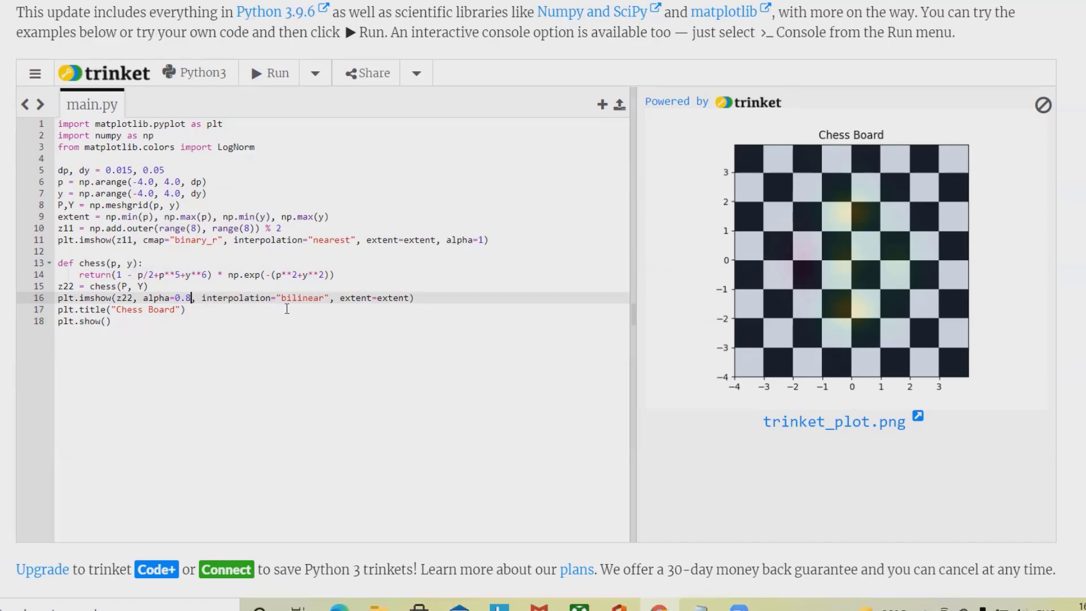
{"action": "left_click", "coordinate": [270, 73]}
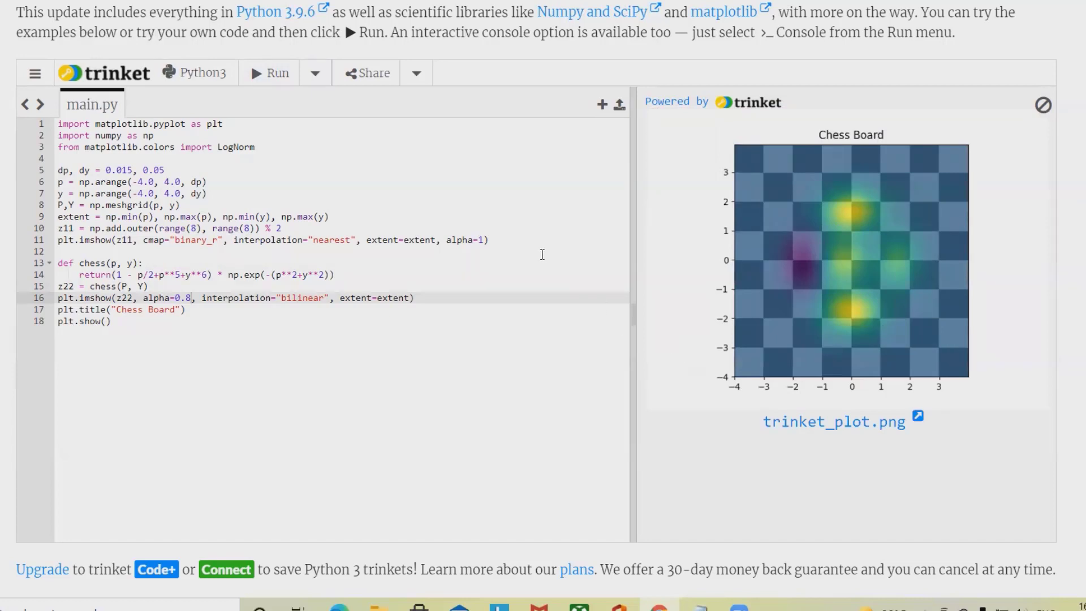
Set the board's alpha to 1.2 on line 11 and rerun, triggering the out-of-range alpha ValueError.
{"action": "left_click", "coordinate": [478, 239]}
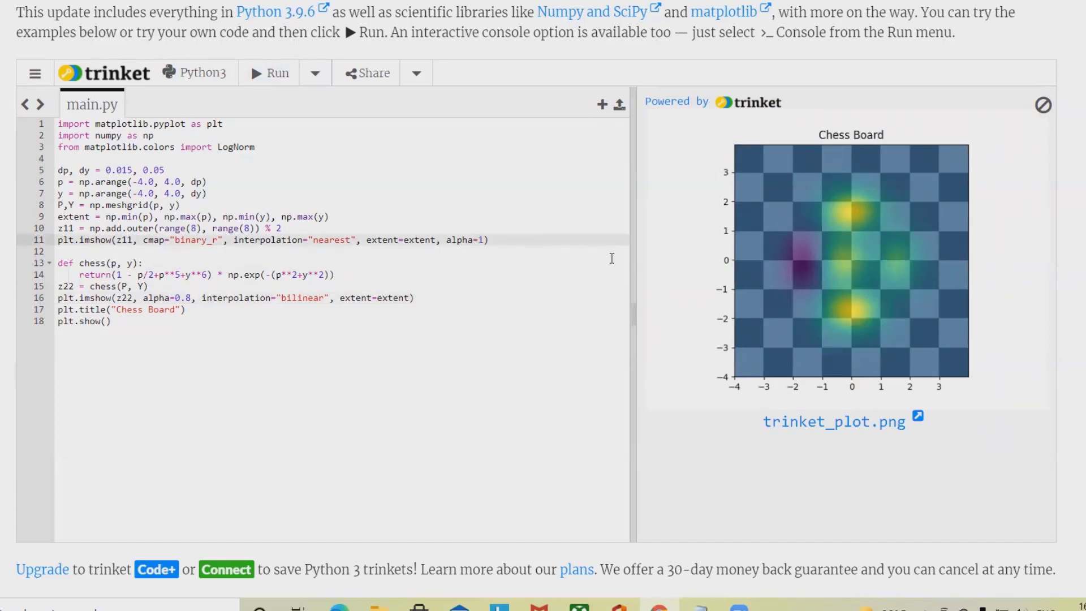
{"action": "double_click", "coordinate": [479, 240]}
{"action": "type", "text": ".2"}
{"action": "key", "text": "ctrl+Return"}
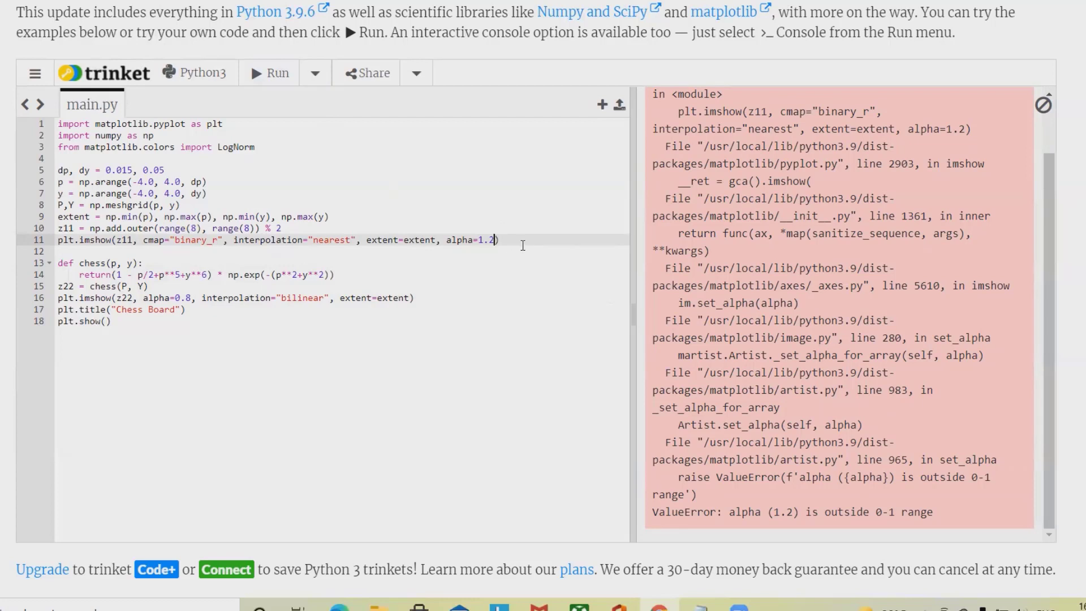
Restore the board's alpha to 1, set the overlay's alpha to 0.9, and rerun.
{"action": "key", "text": "BackSpace"}
{"action": "key", "text": "BackSpace"}
{"action": "left_click", "coordinate": [191, 298]}
{"action": "key", "text": "BackSpace"}
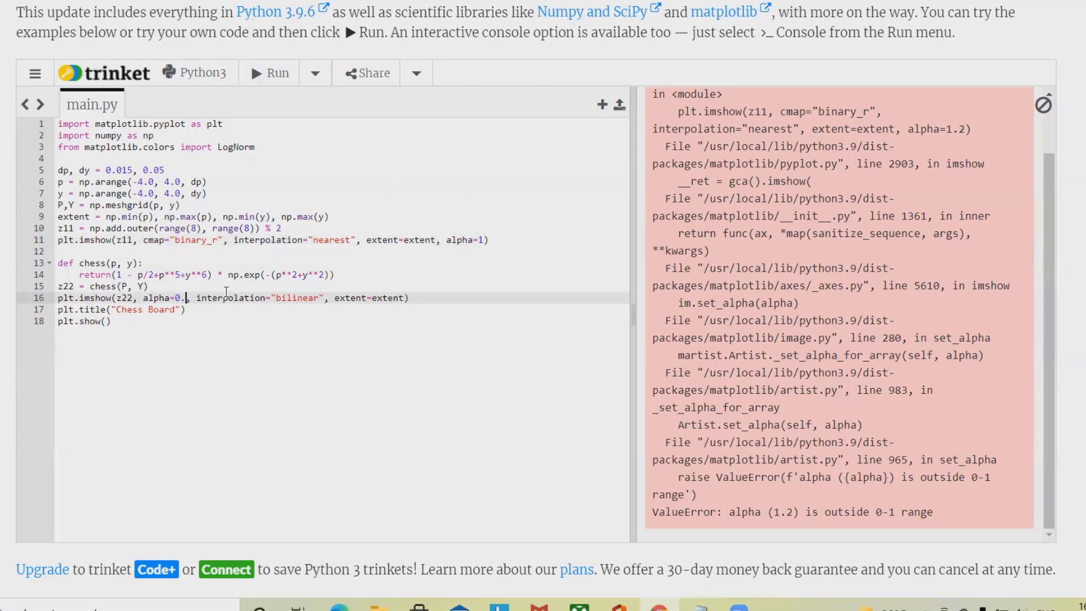
{"action": "type", "text": "9"}
{"action": "left_click", "coordinate": [272, 74]}
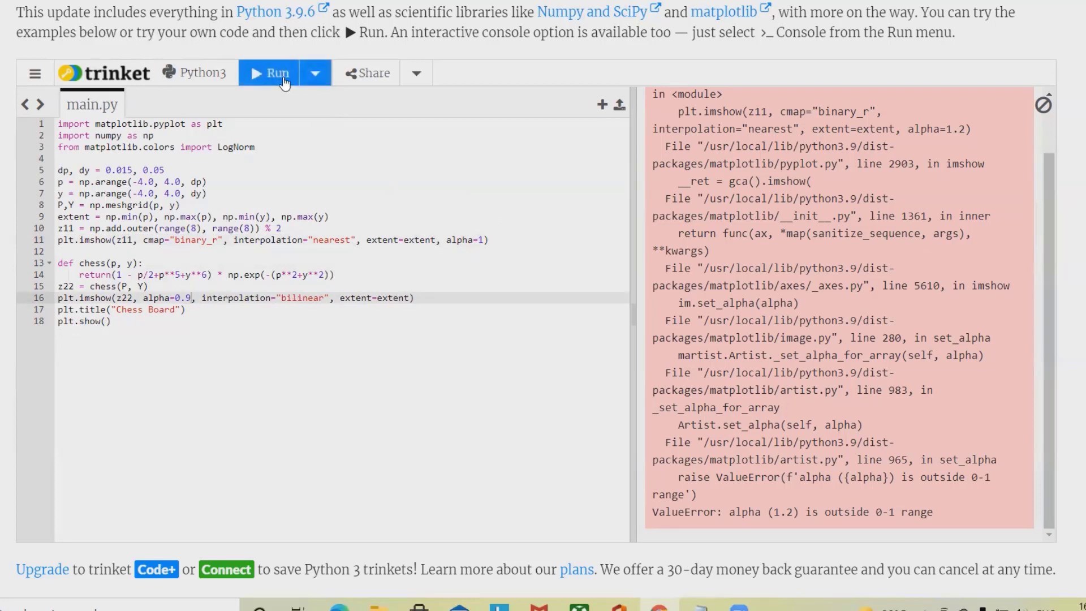